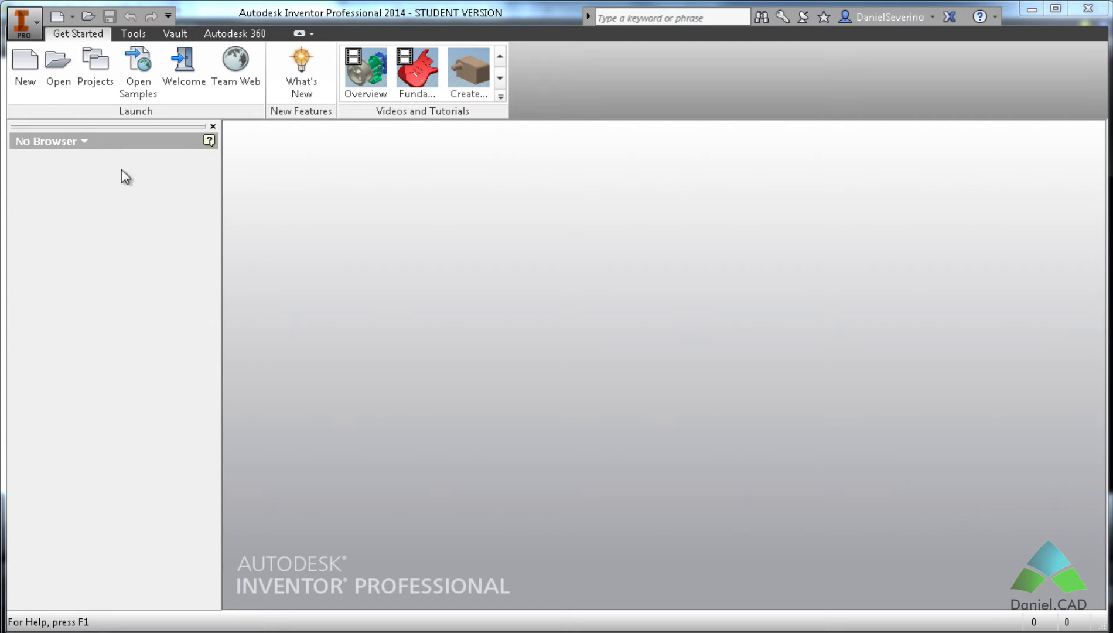
- Create a new part from the metric Standard (mm).ipt template and start a 2D sketch on the XZ plane
{"action": "left_click", "coordinate": [23, 66]}
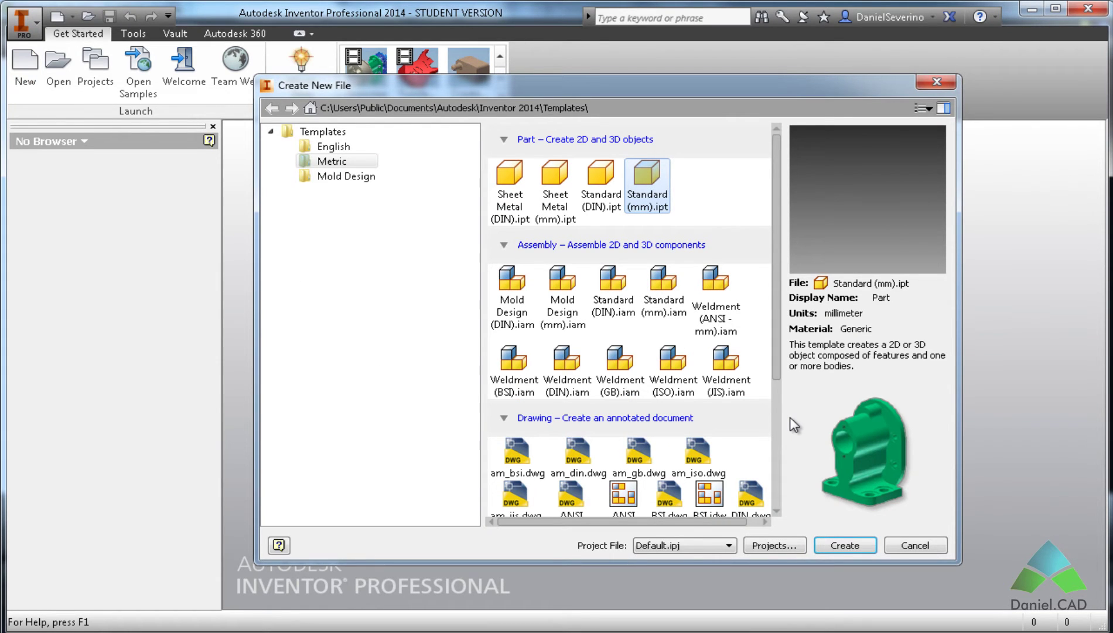
{"action": "left_click", "coordinate": [836, 544]}
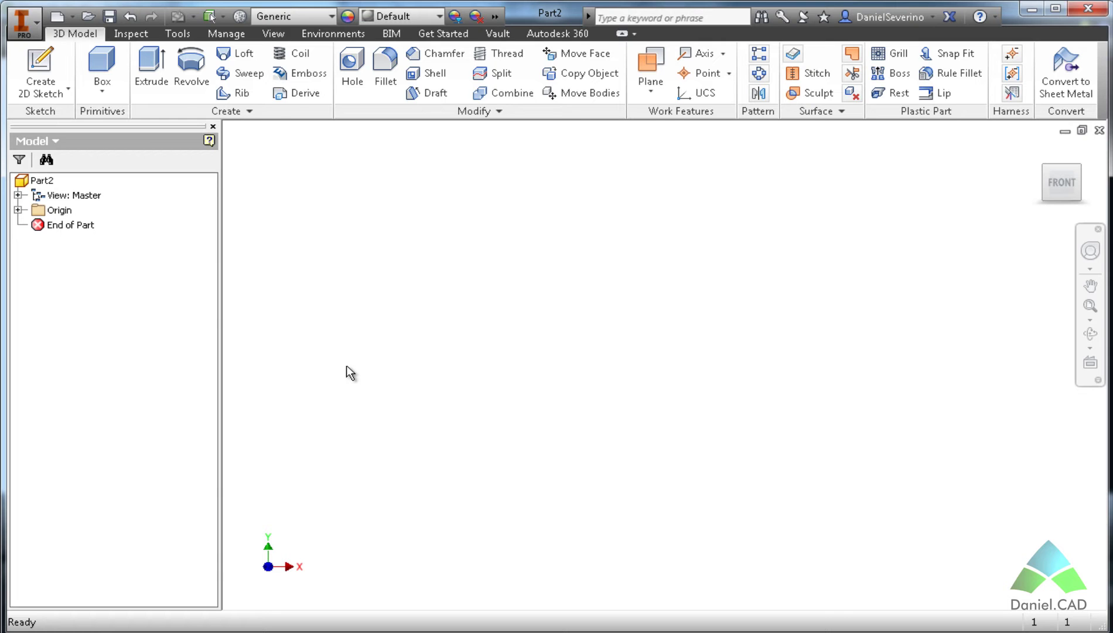
{"action": "left_click", "coordinate": [41, 64]}
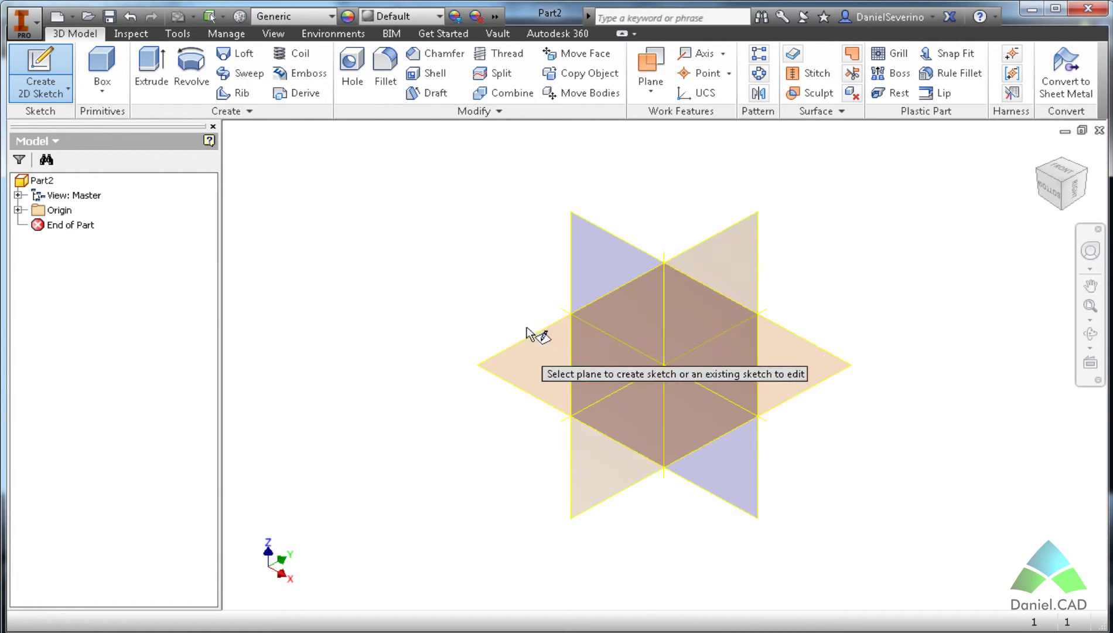
{"action": "left_click", "coordinate": [581, 266]}
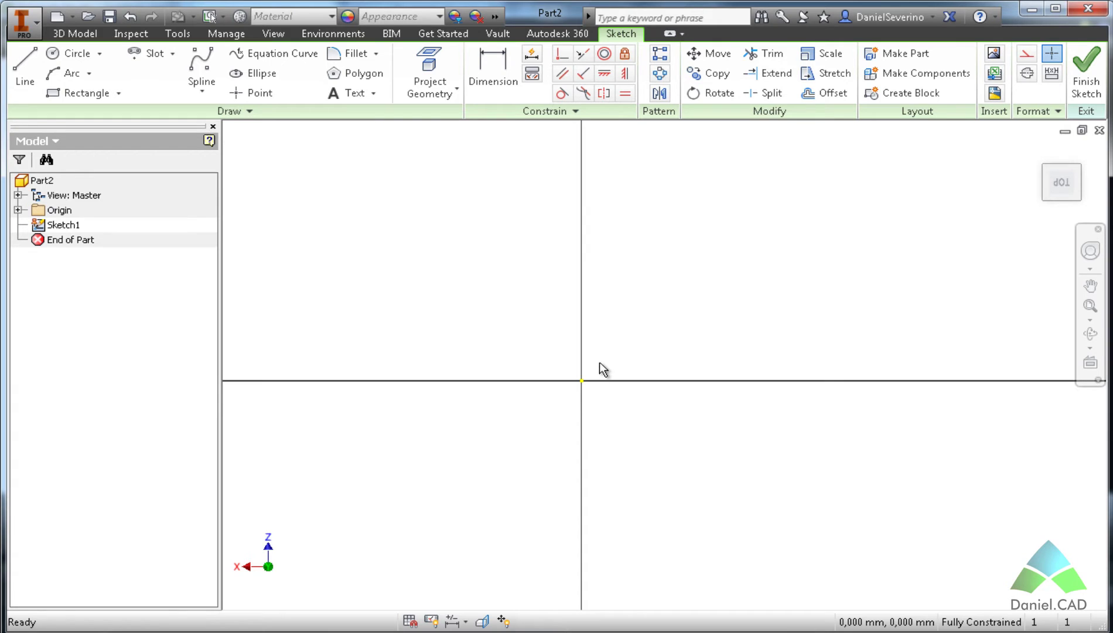
- Draw a horizontal center-to-center slot starting at the origin, with 26 mm between centers and a 10 mm width
{"action": "left_click", "coordinate": [172, 53]}
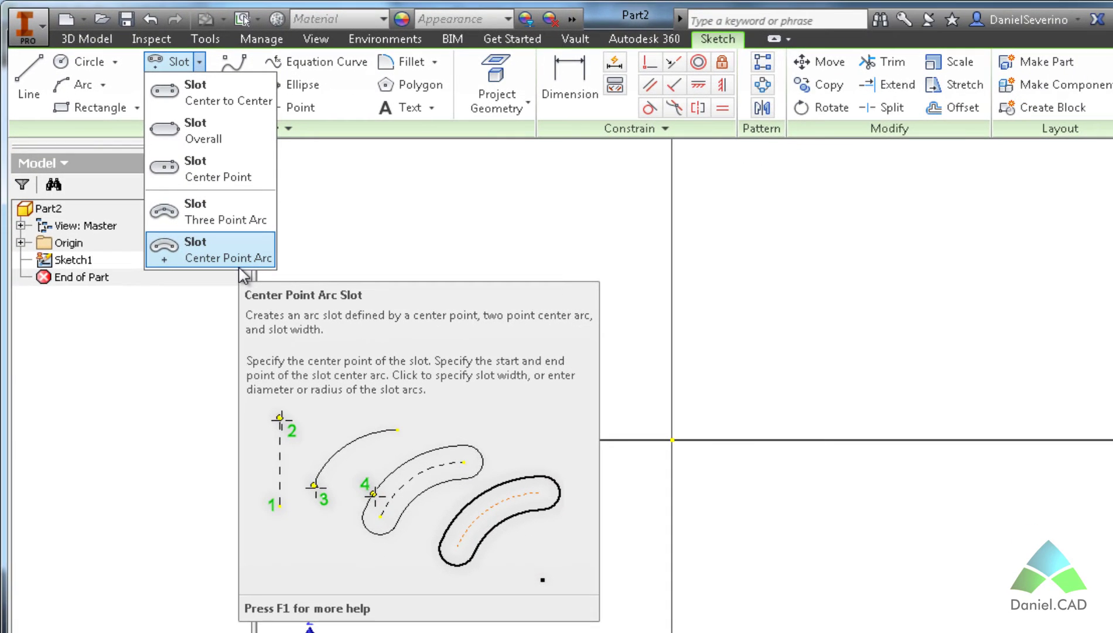
{"action": "left_click", "coordinate": [348, 256]}
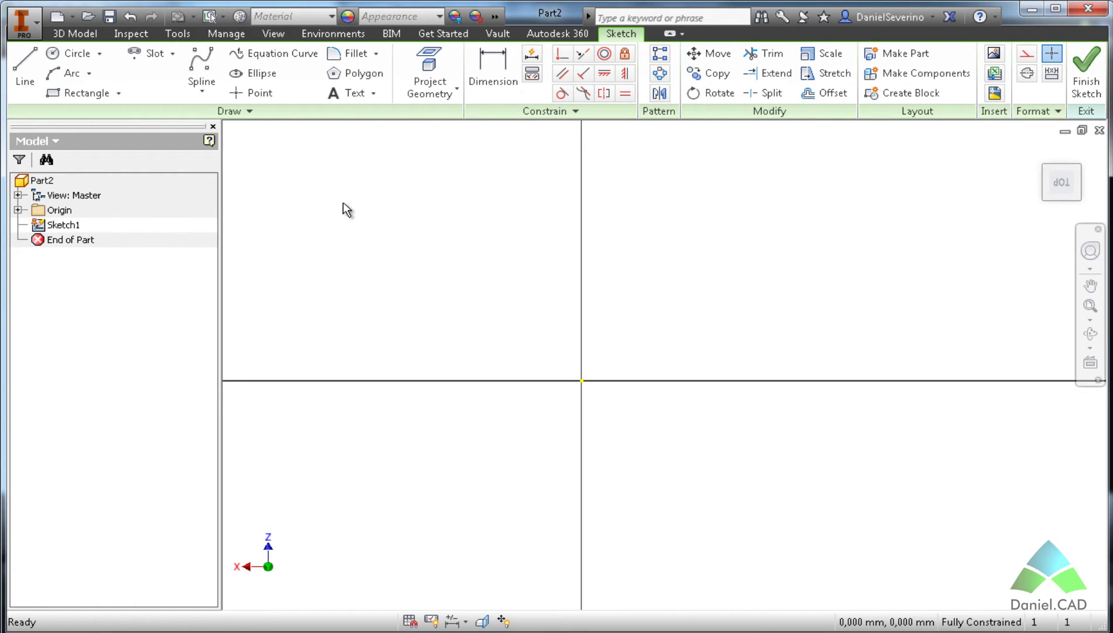
{"action": "left_click", "coordinate": [172, 53]}
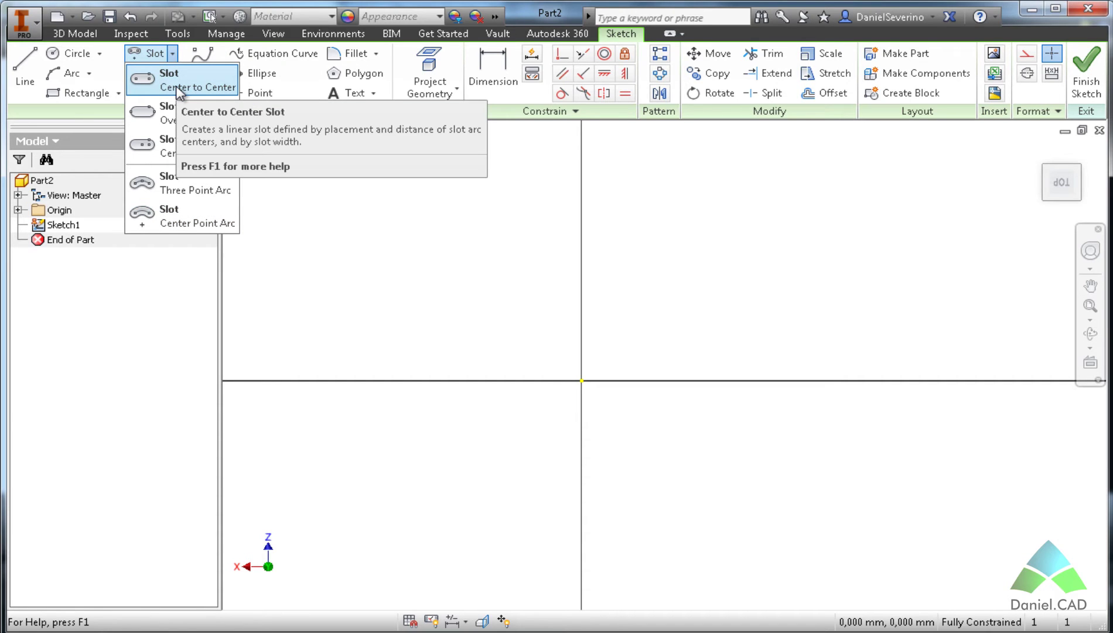
{"action": "left_click", "coordinate": [179, 88]}
{"action": "mouse_move", "coordinate": [445, 243]}
{"action": "middle_mouse_down"}
{"action": "mouse_move", "coordinate": [378, 258]}
{"action": "mouse_move", "coordinate": [307, 254]}
{"action": "middle_mouse_up"}
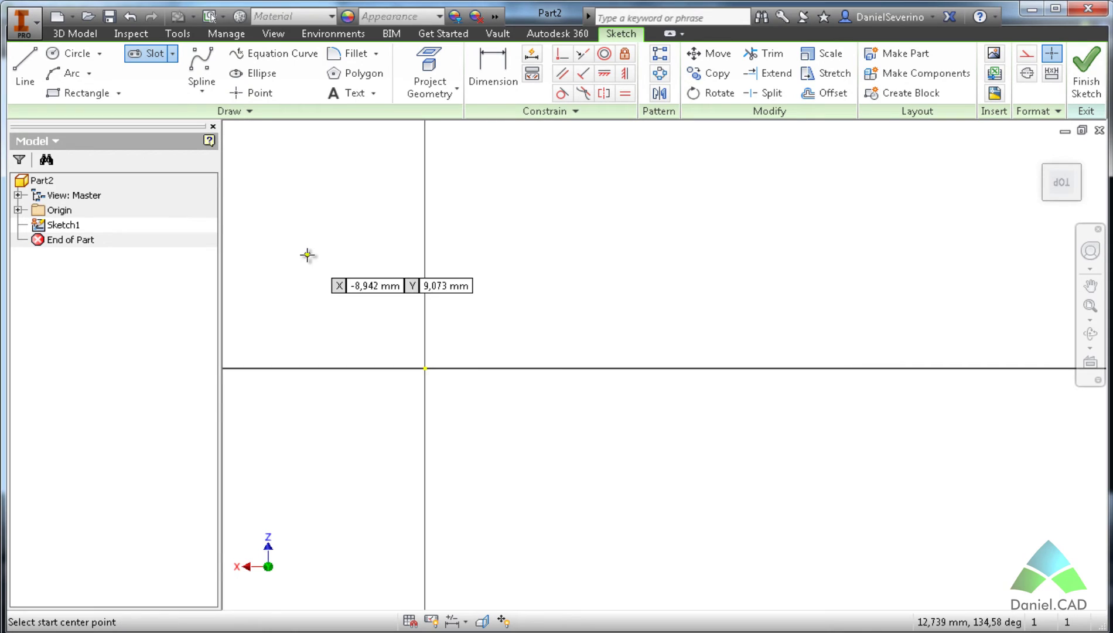
{"action": "left_click", "coordinate": [424, 368]}
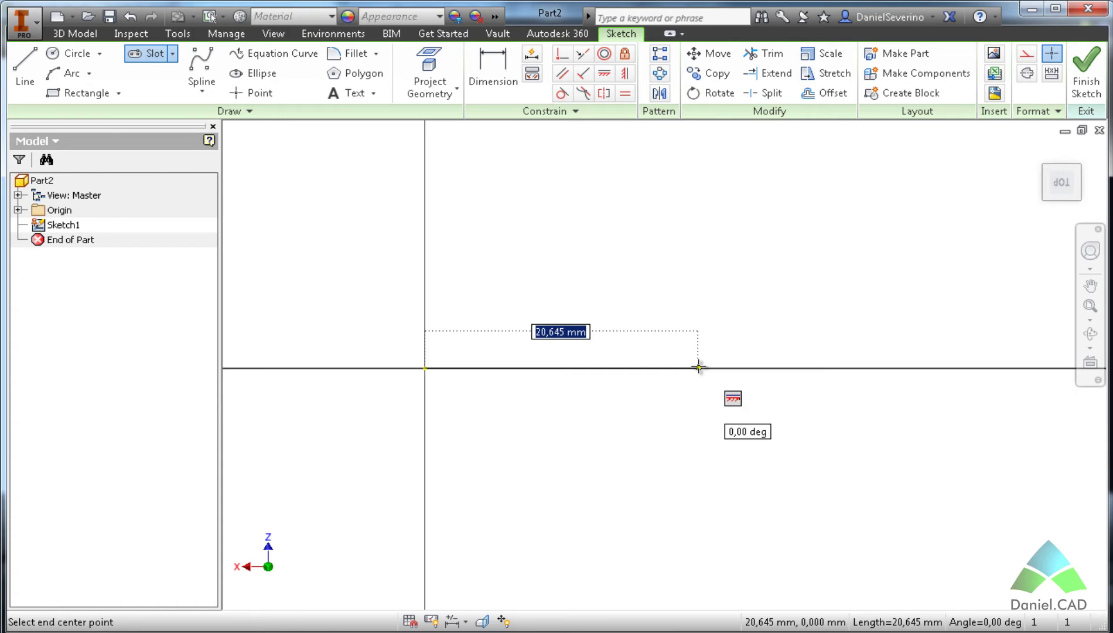
{"action": "type", "text": "26"}
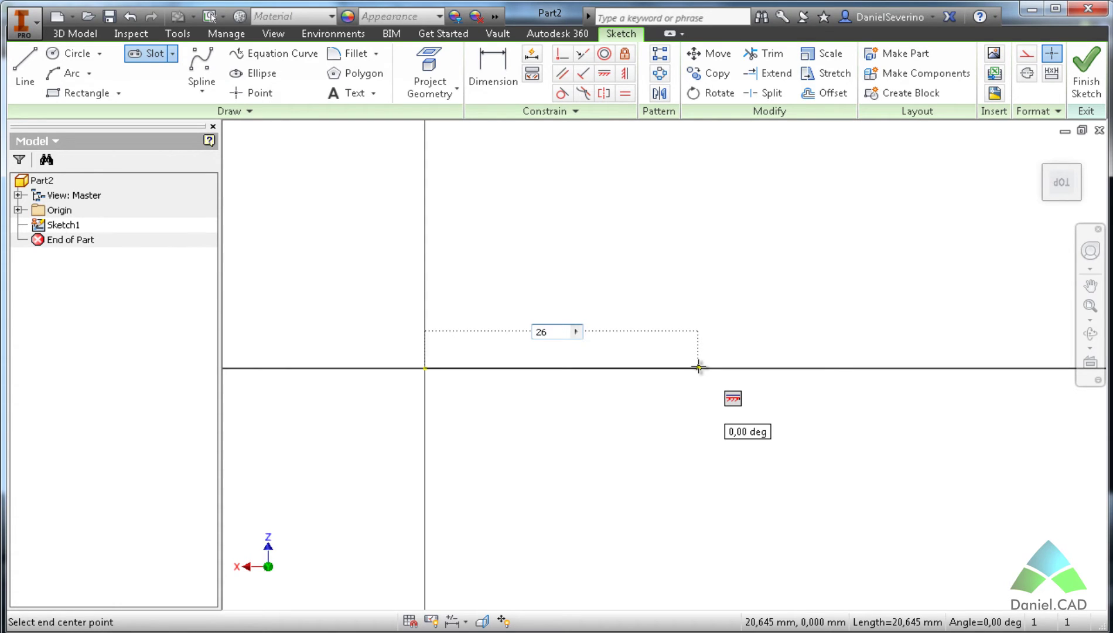
{"action": "key", "text": "Tab"}
{"action": "key", "text": "Return"}
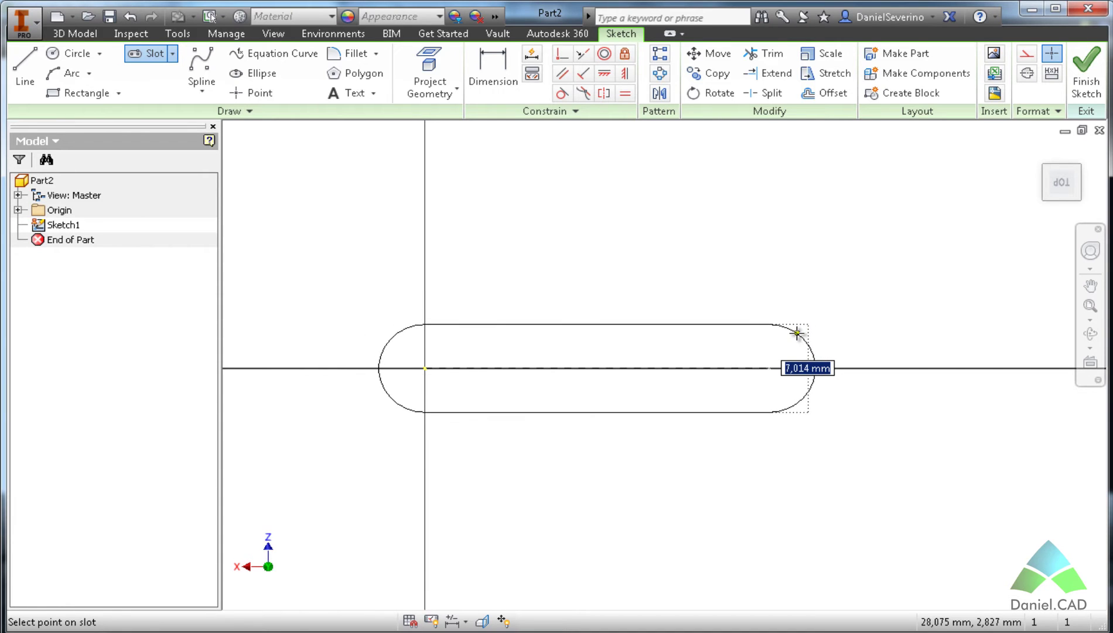
{"action": "left_click", "coordinate": [821, 291]}
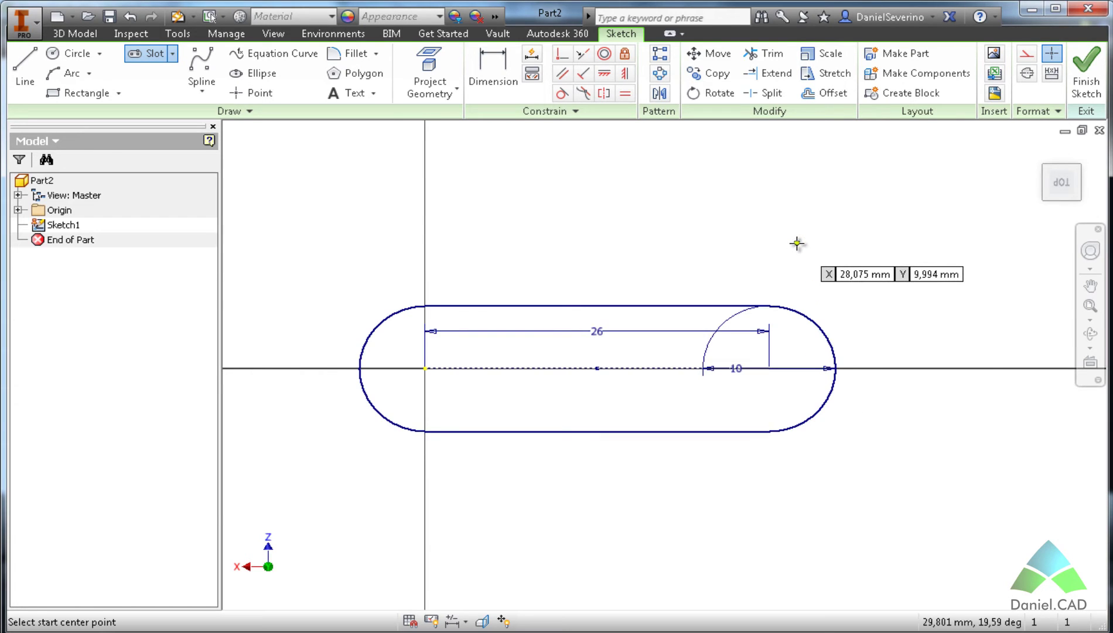
{"action": "key", "text": "Escape"}
{"action": "key", "text": "d"}
{"action": "left_click", "coordinate": [832, 342]}
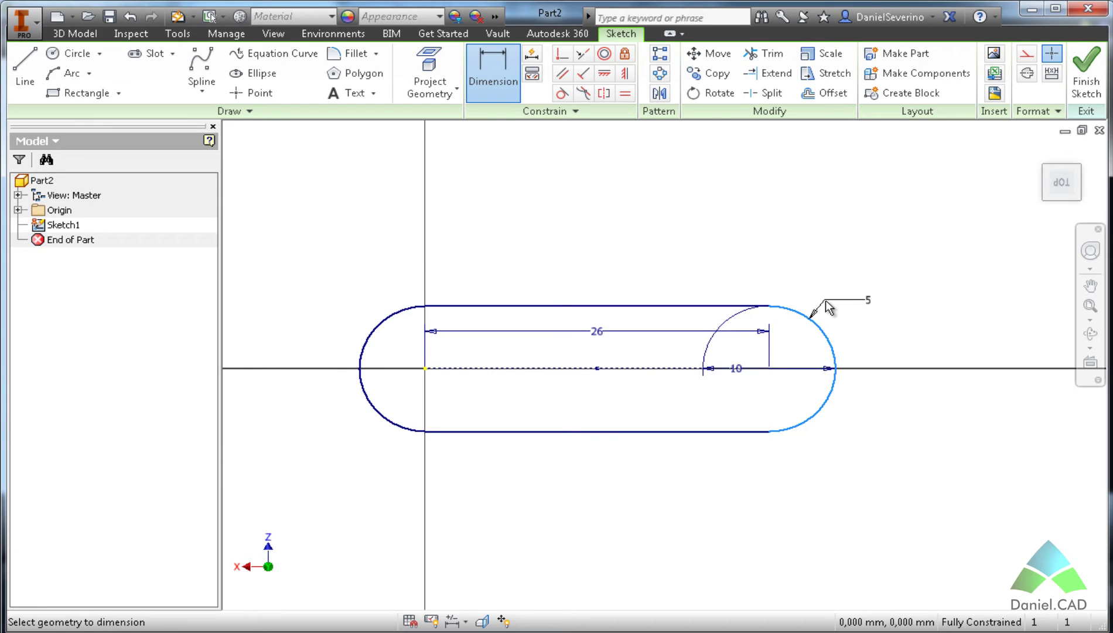
{"action": "key", "text": "Escape"}
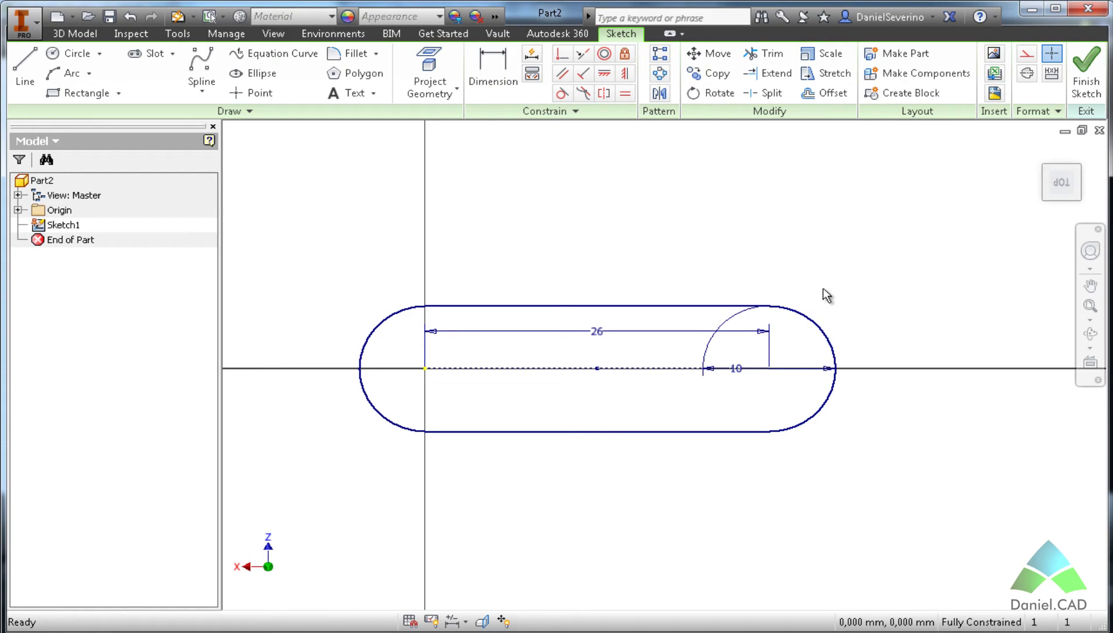
- Draw a horizontal overall slot 30 mm long and 8 mm wide, starting on the vertical axis about 20 mm below the origin
{"action": "scroll", "coordinate": [495, 375], "scroll_direction": "up", "scroll_amount": 5}
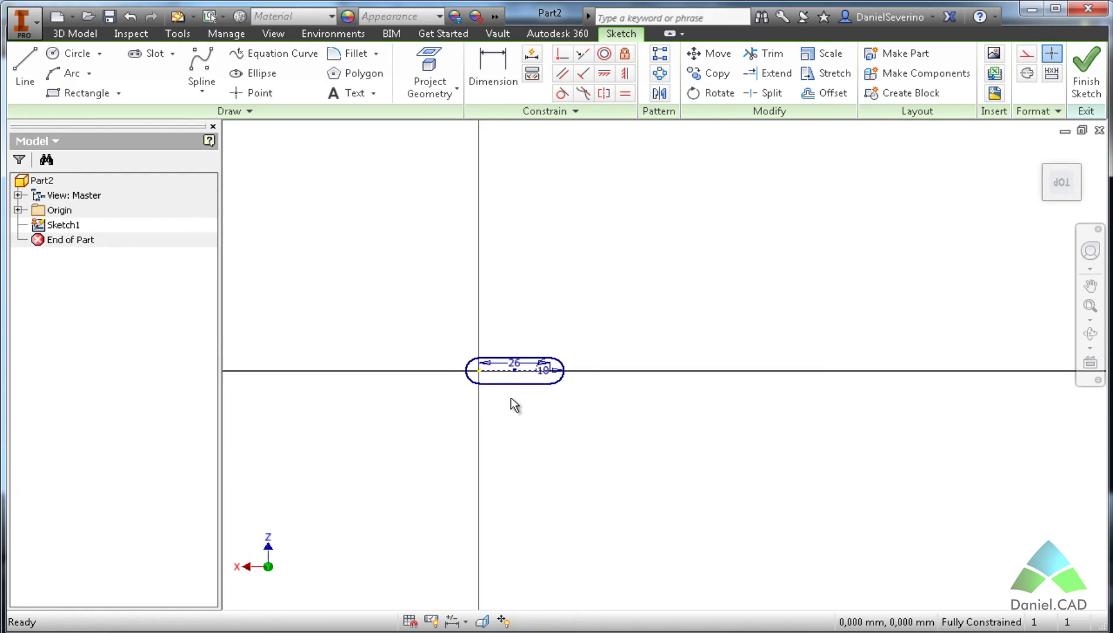
{"action": "scroll", "coordinate": [510, 399], "scroll_direction": "down", "scroll_amount": 4}
{"action": "middle_click_drag", "start_coordinate": [503, 422], "coordinate": [535, 301]}
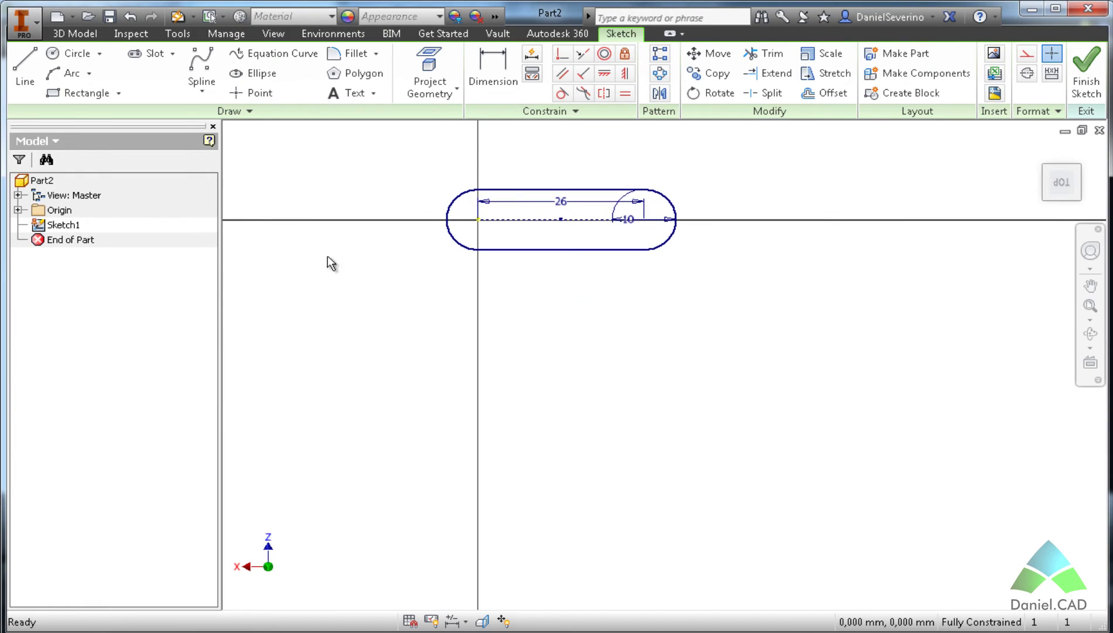
{"action": "left_click", "coordinate": [172, 54]}
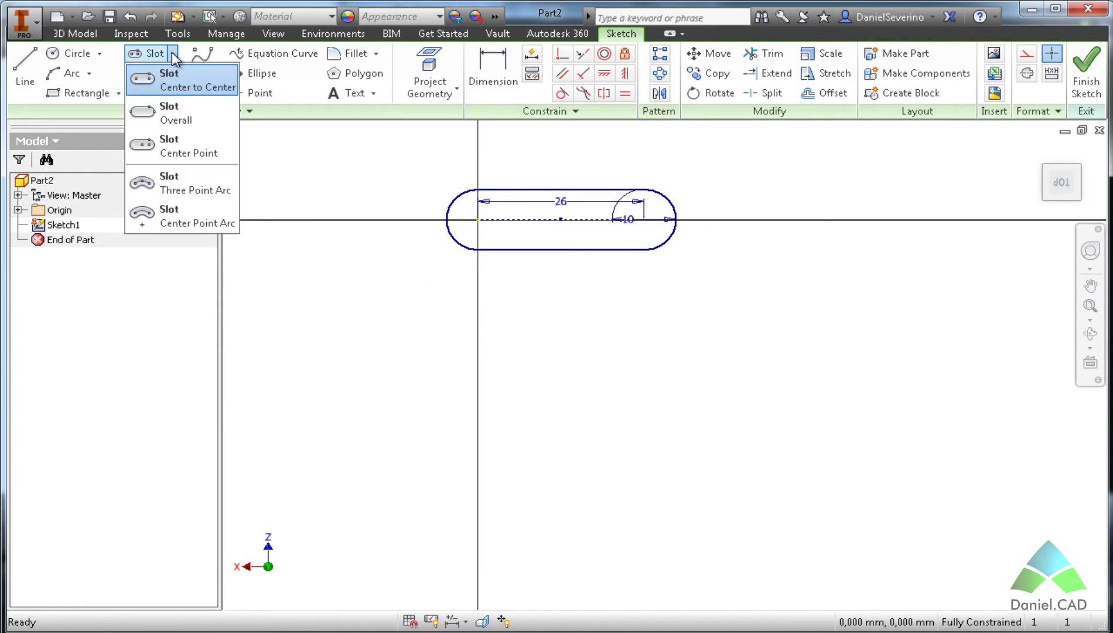
{"action": "left_click", "coordinate": [193, 114]}
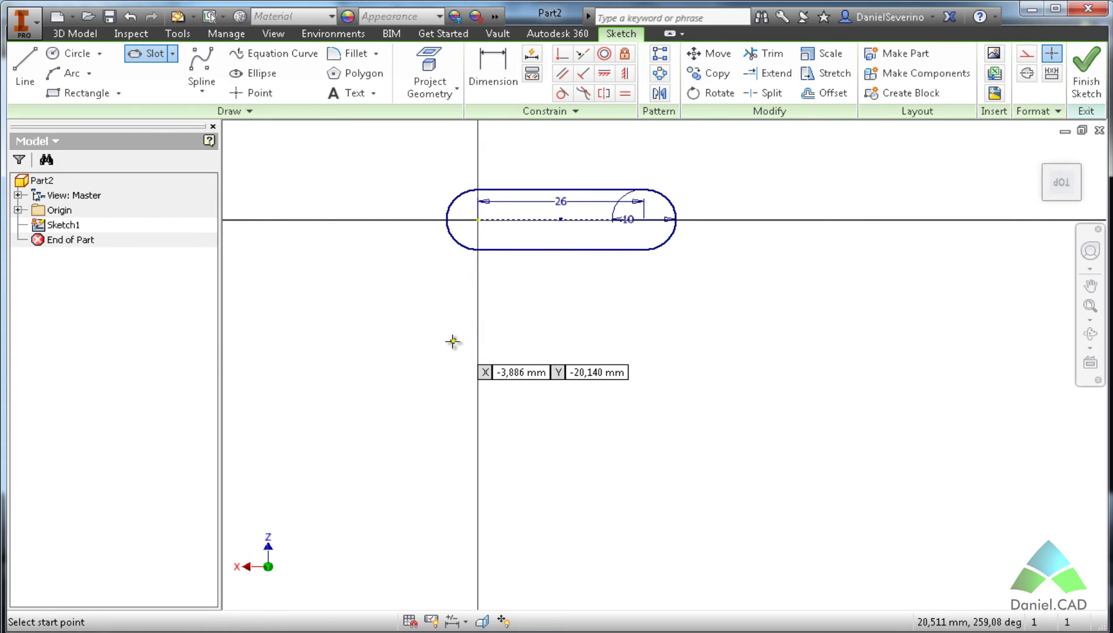
{"action": "left_click", "coordinate": [477, 339]}
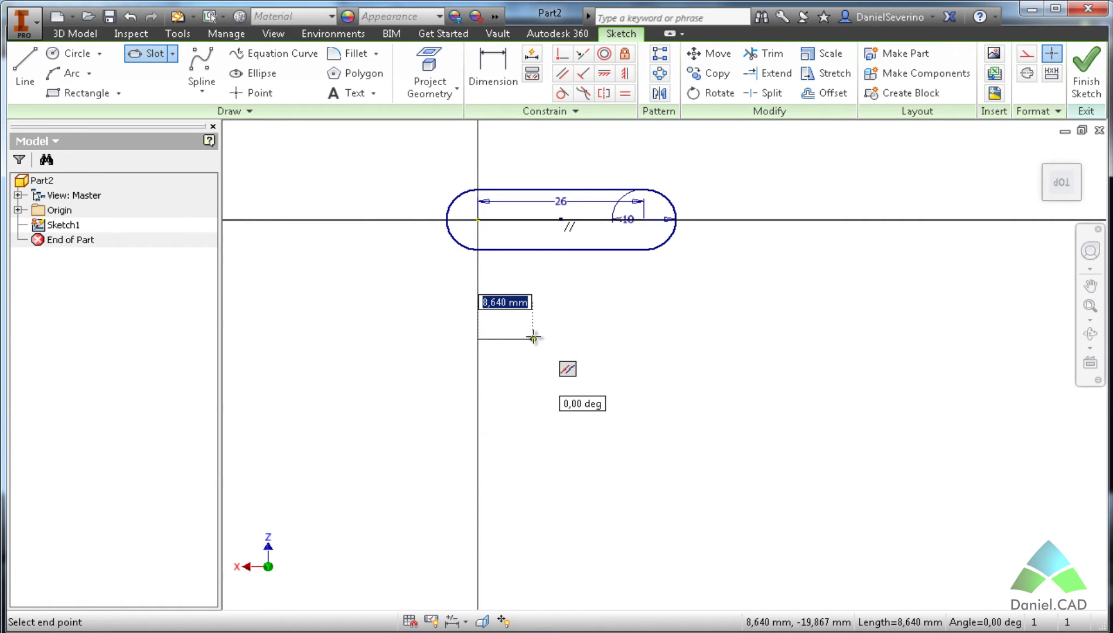
{"action": "left_click", "coordinate": [533, 338]}
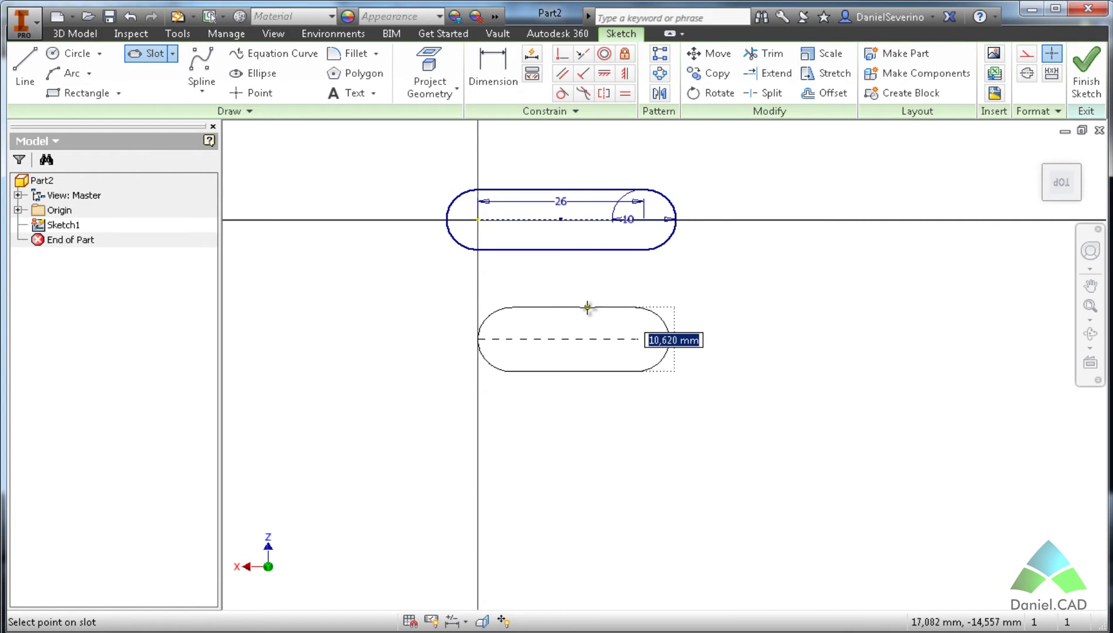
{"action": "type", "text": "16"}
{"action": "key", "text": "Return"}
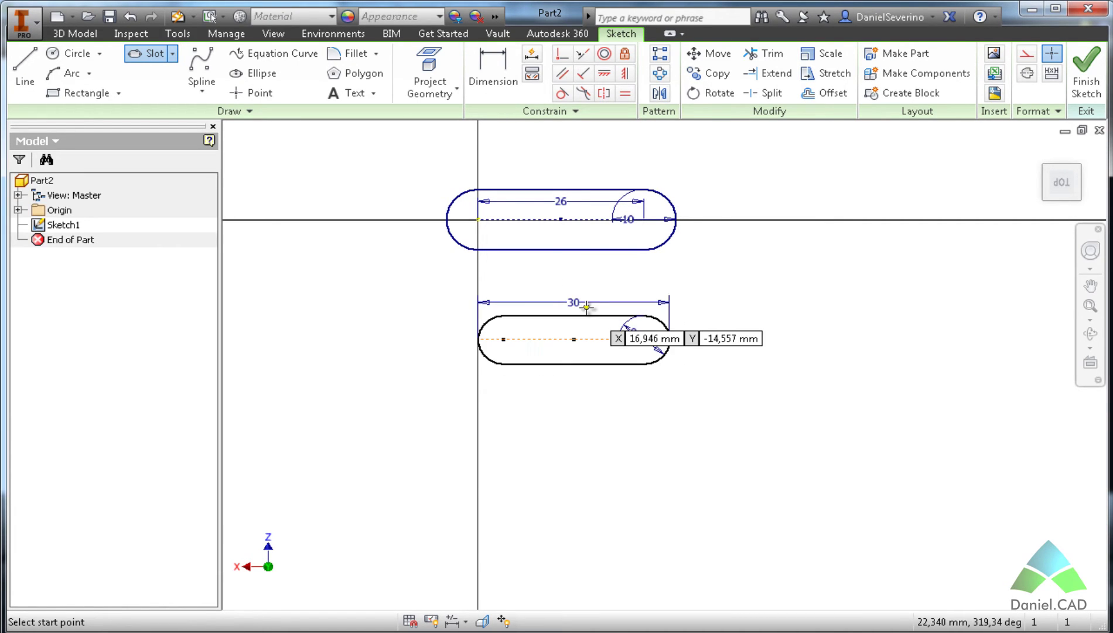
{"action": "key", "text": "Escape"}
- Draw a horizontal center-point slot centered on the vertical axis about 39.5 mm below the origin, with 15 mm center-to-end distance and 14 mm width
{"action": "scroll", "coordinate": [593, 305], "scroll_direction": "down", "scroll_amount": 3}
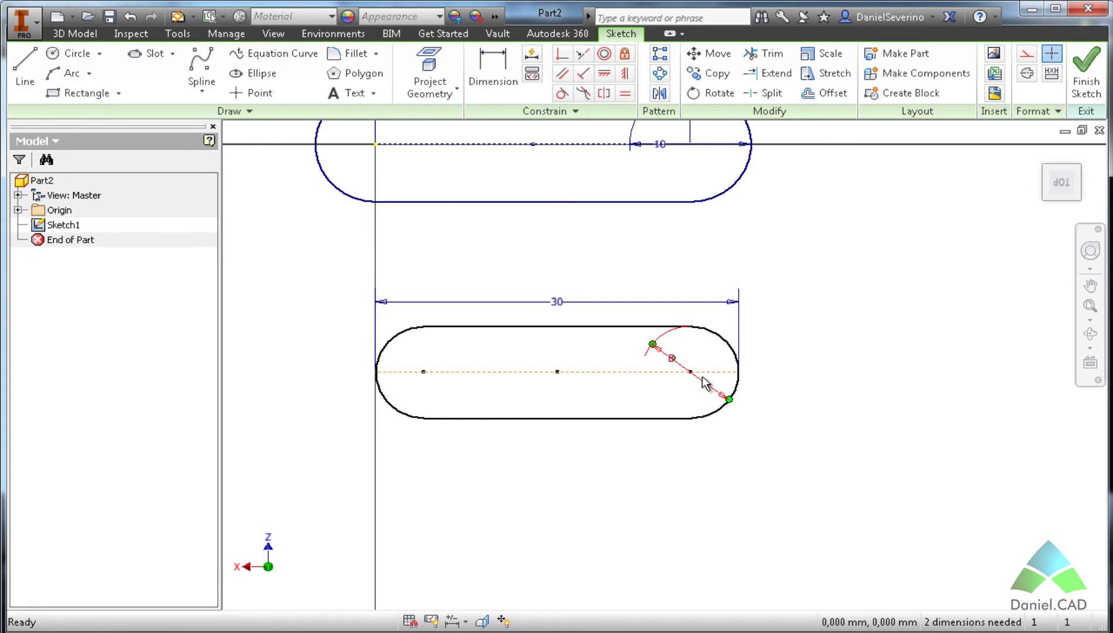
{"action": "scroll", "coordinate": [763, 410], "scroll_direction": "down", "scroll_amount": 3}
{"action": "middle_click_drag", "start_coordinate": [775, 383], "coordinate": [760, 410]}
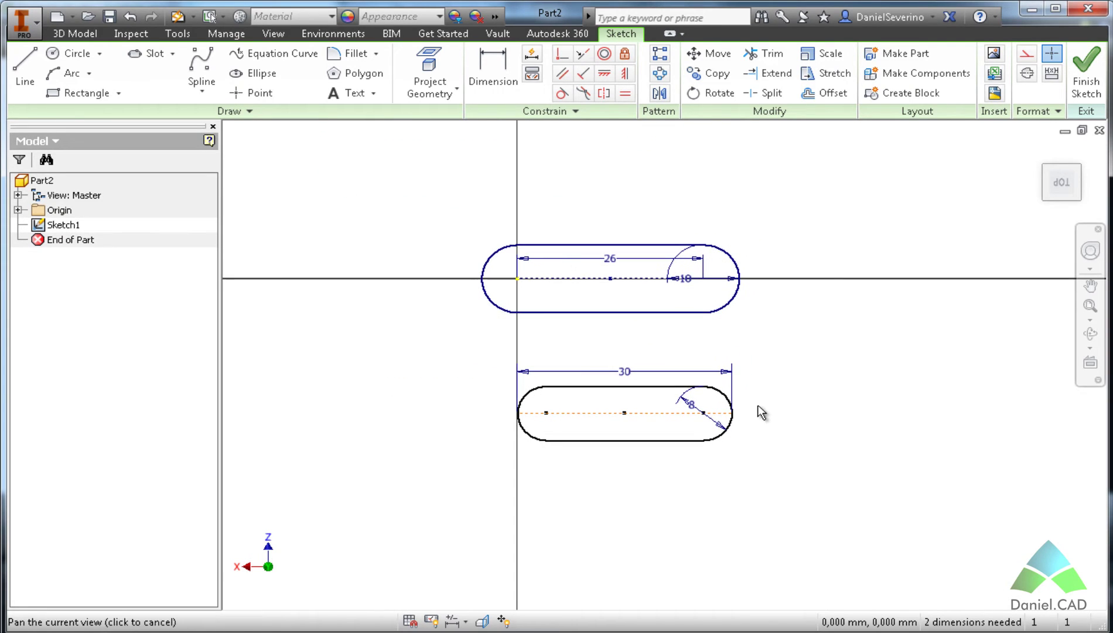
{"action": "left_click", "coordinate": [174, 54]}
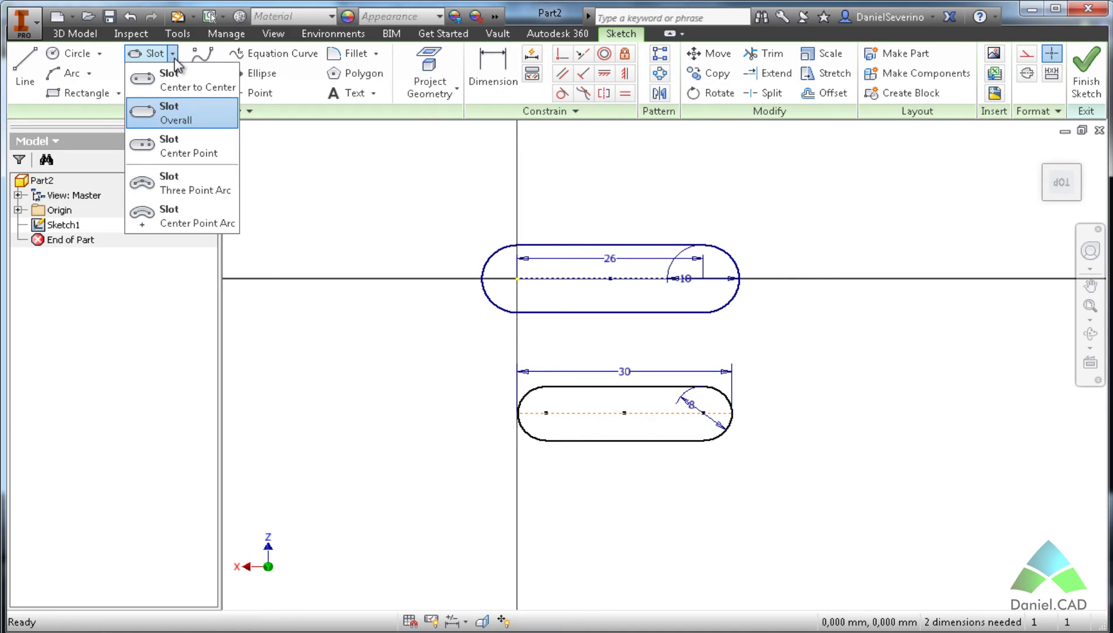
{"action": "left_click", "coordinate": [182, 147]}
{"action": "middle_click_drag", "start_coordinate": [457, 308], "coordinate": [480, 207]}
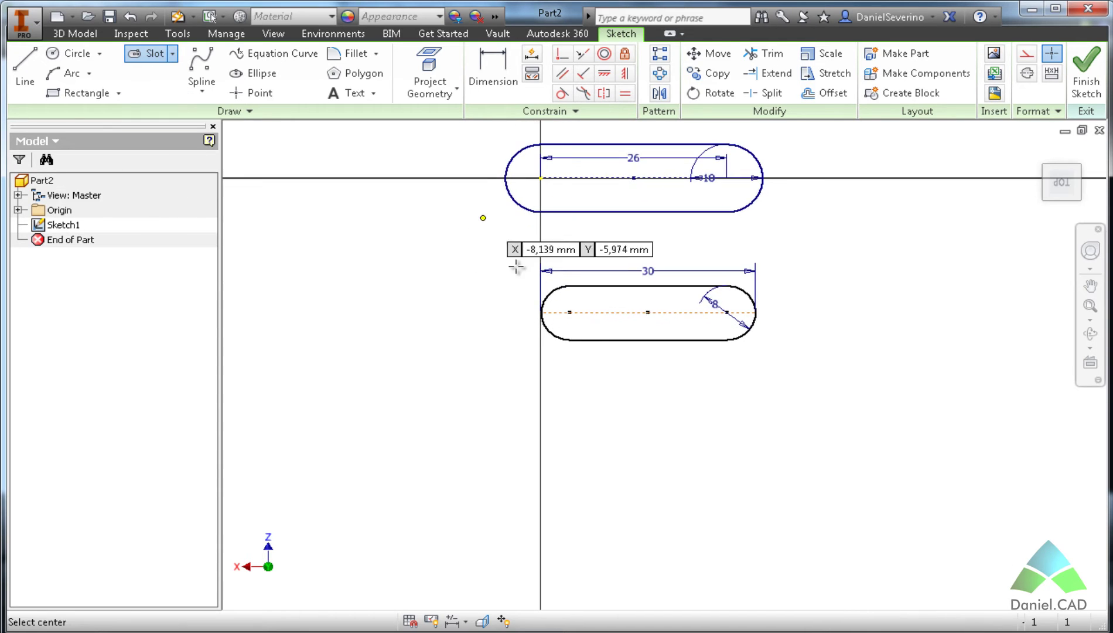
{"action": "middle_click_drag", "start_coordinate": [515, 267], "coordinate": [496, 228]}
{"action": "scroll", "coordinate": [539, 275], "scroll_direction": "up", "scroll_amount": 5}
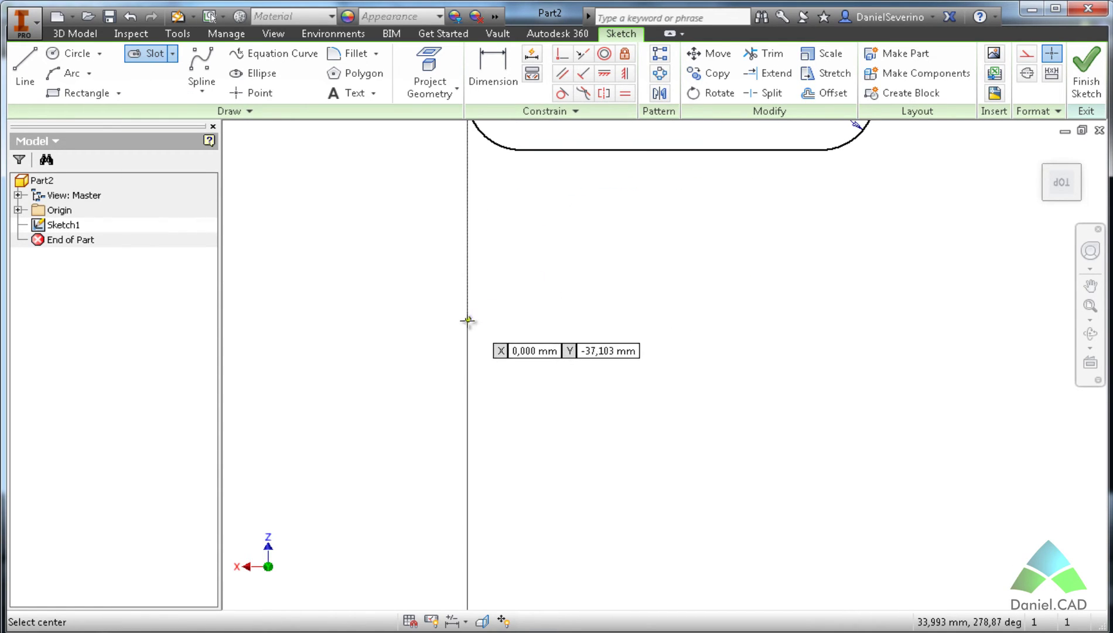
{"action": "left_click", "coordinate": [468, 350]}
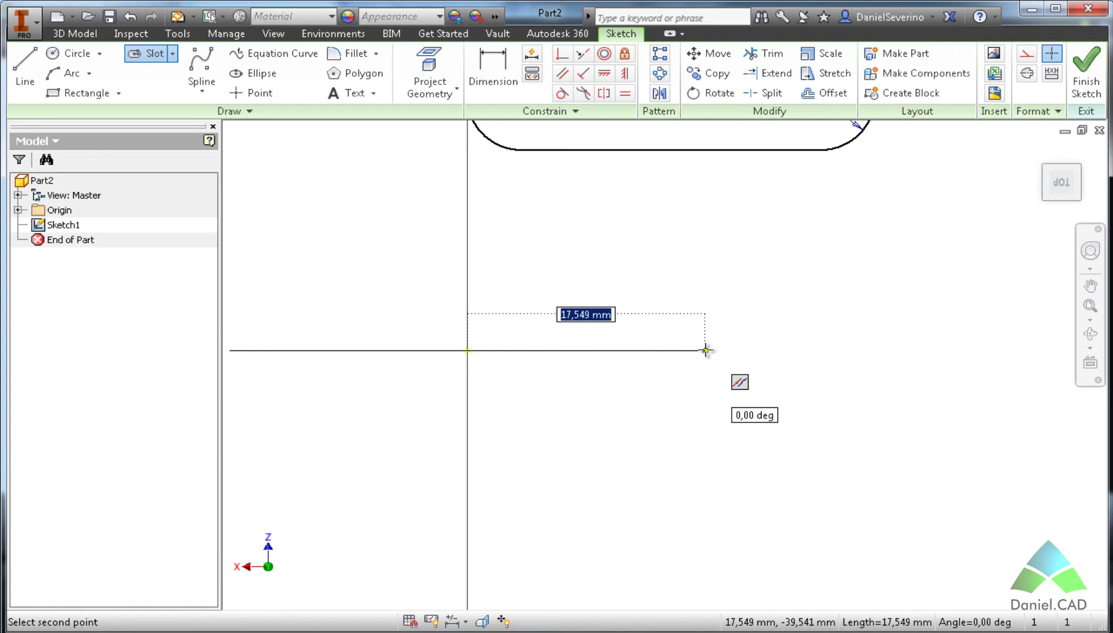
{"action": "type", "text": "18"}
{"action": "key", "text": "Return"}
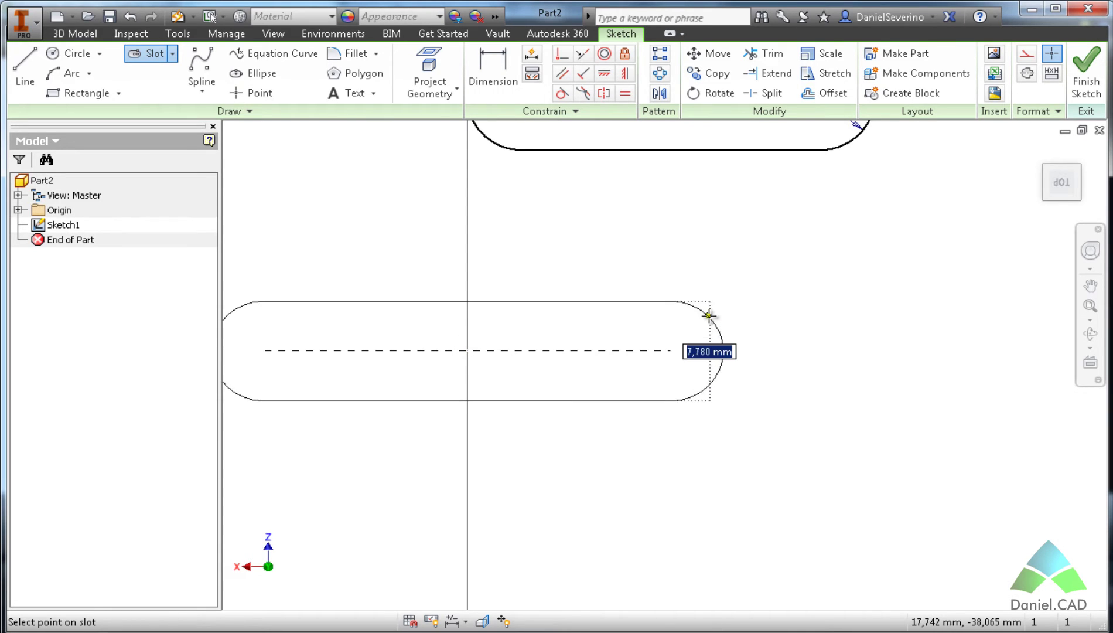
{"action": "middle_click_drag", "start_coordinate": [707, 311], "coordinate": [789, 314]}
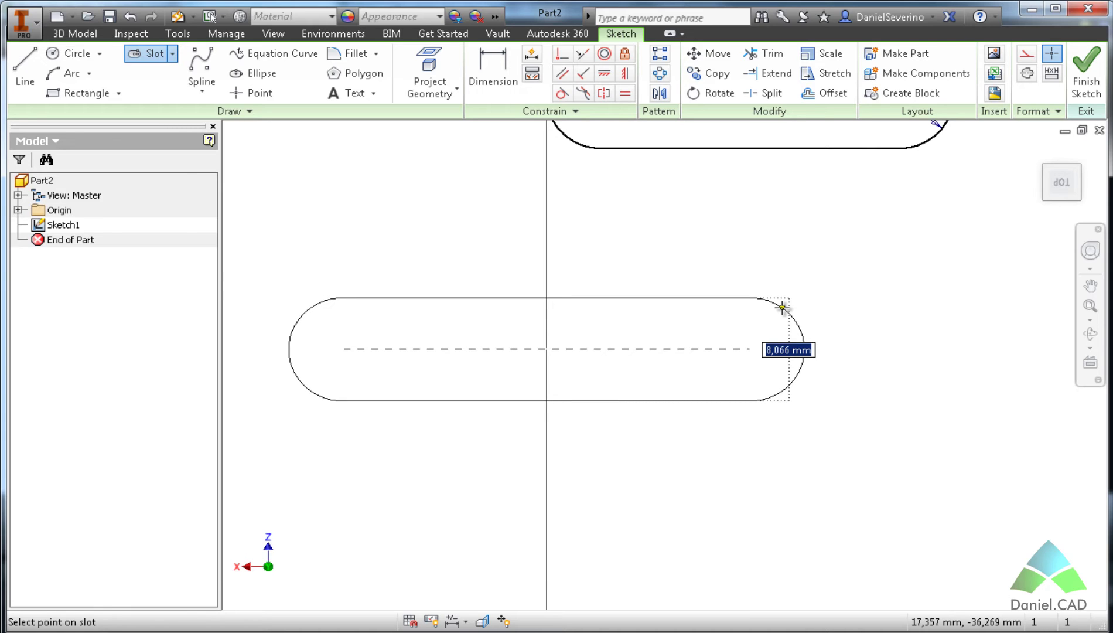
{"action": "type", "text": "14"}
{"action": "key", "text": "Return"}
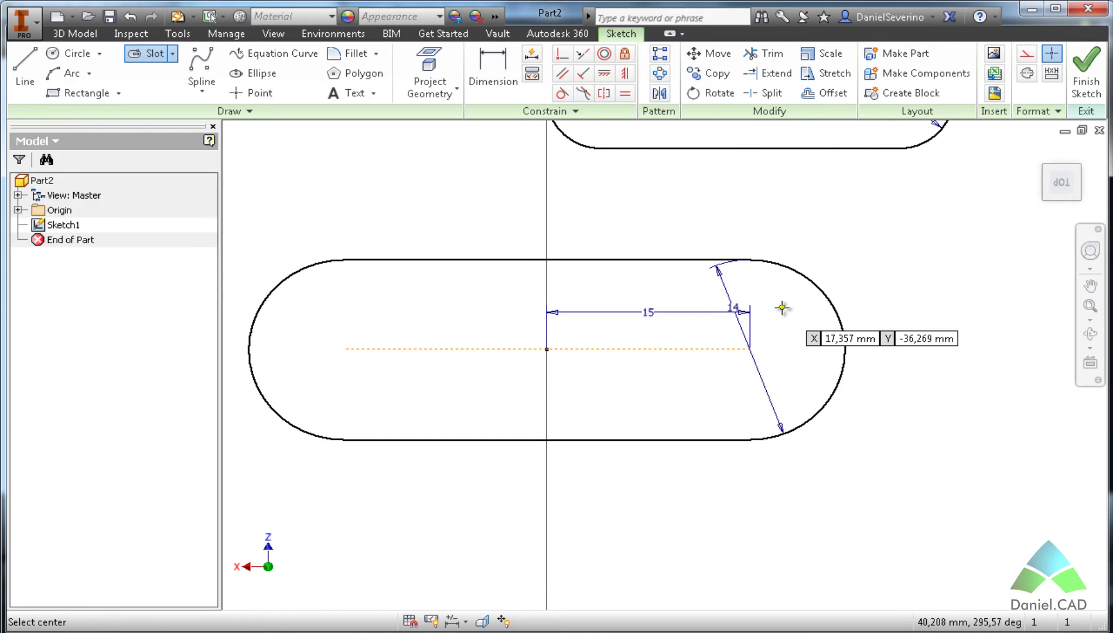
{"action": "key", "text": "Escape"}
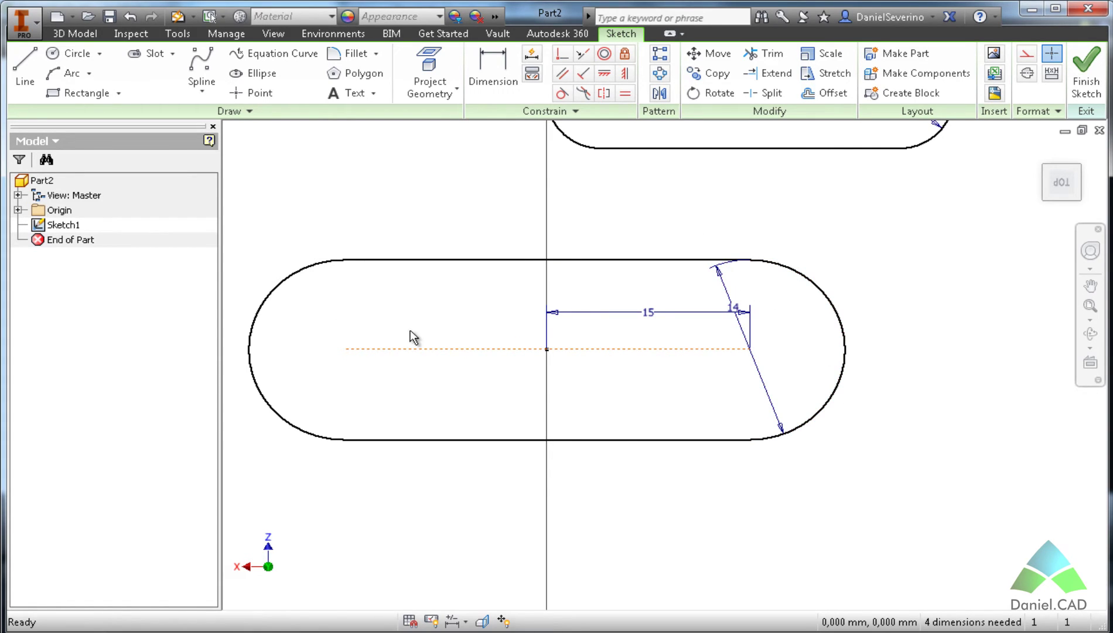
- Start a three-point arc slot on the horizontal axis about 54.7 mm from the origin, with its endpoints 50 mm apart horizontally
{"action": "scroll", "coordinate": [411, 331], "scroll_direction": "down", "scroll_amount": 5}
{"action": "middle_click_drag", "start_coordinate": [412, 332], "coordinate": [453, 397]}
{"action": "scroll", "coordinate": [454, 399], "scroll_direction": "up", "scroll_amount": 3}
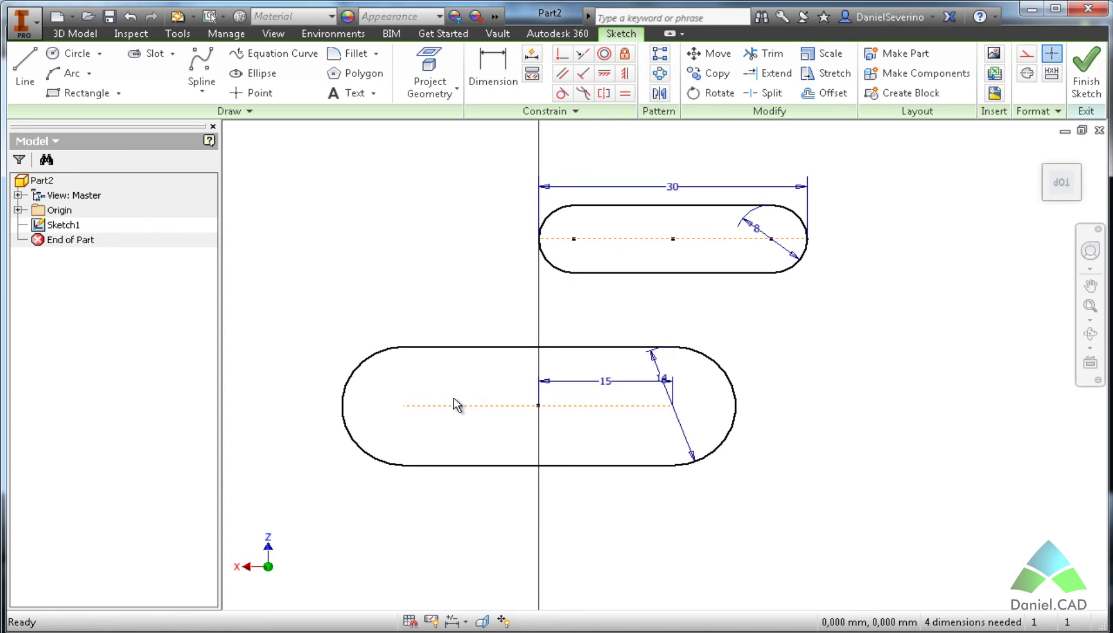
{"action": "left_click", "coordinate": [172, 53]}
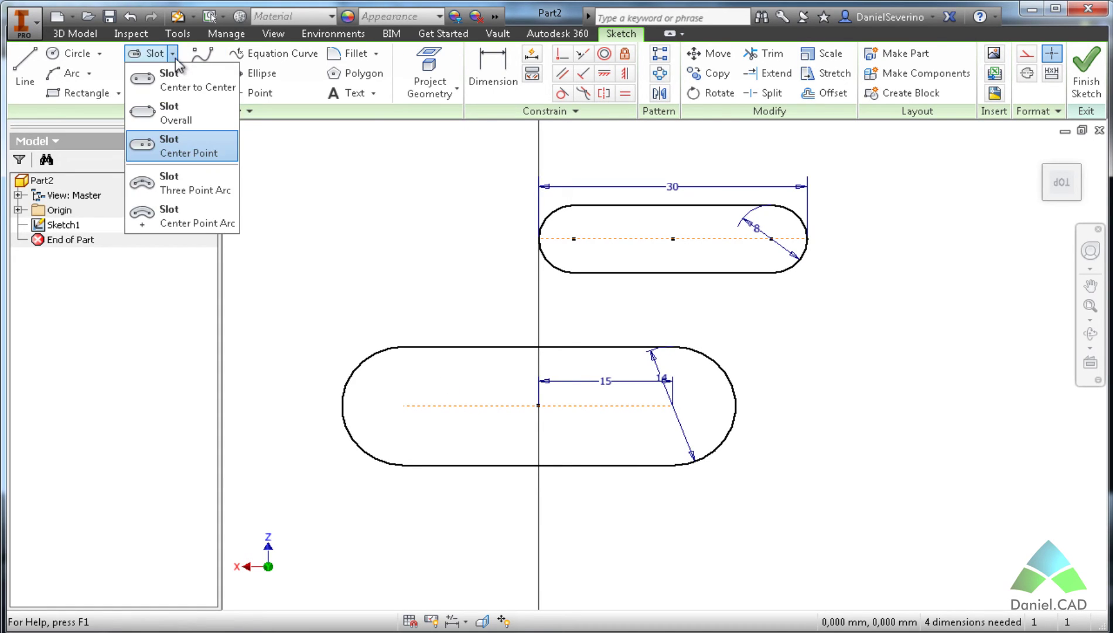
{"action": "left_click", "coordinate": [170, 192]}
{"action": "scroll", "coordinate": [534, 373], "scroll_direction": "down", "scroll_amount": 5}
{"action": "middle_click_drag", "start_coordinate": [641, 392], "coordinate": [481, 423]}
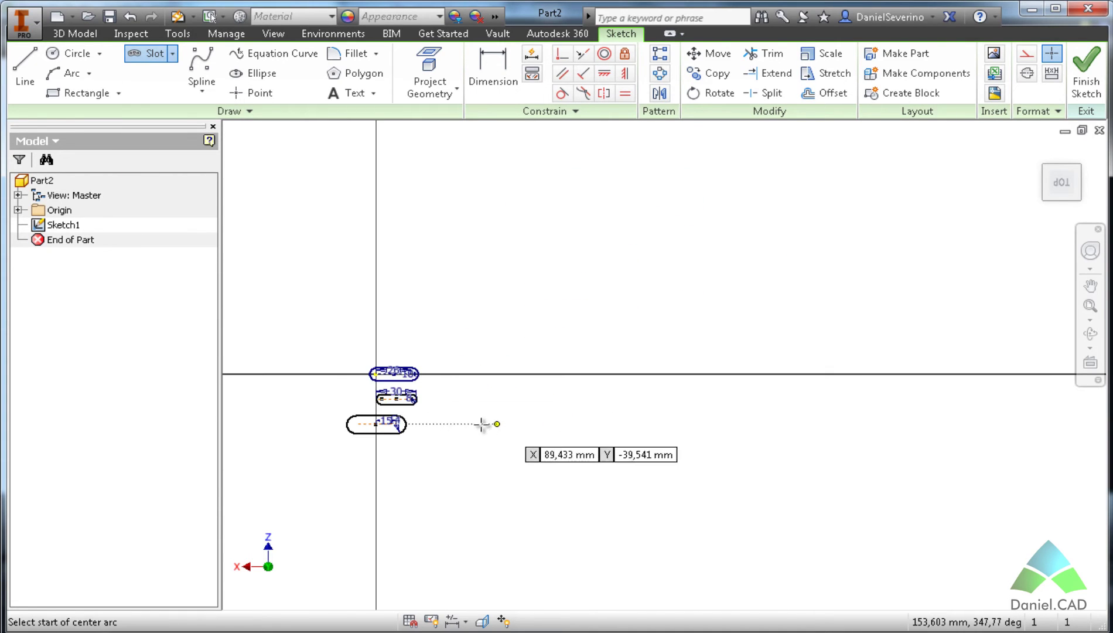
{"action": "scroll", "coordinate": [451, 363], "scroll_direction": "up", "scroll_amount": 6}
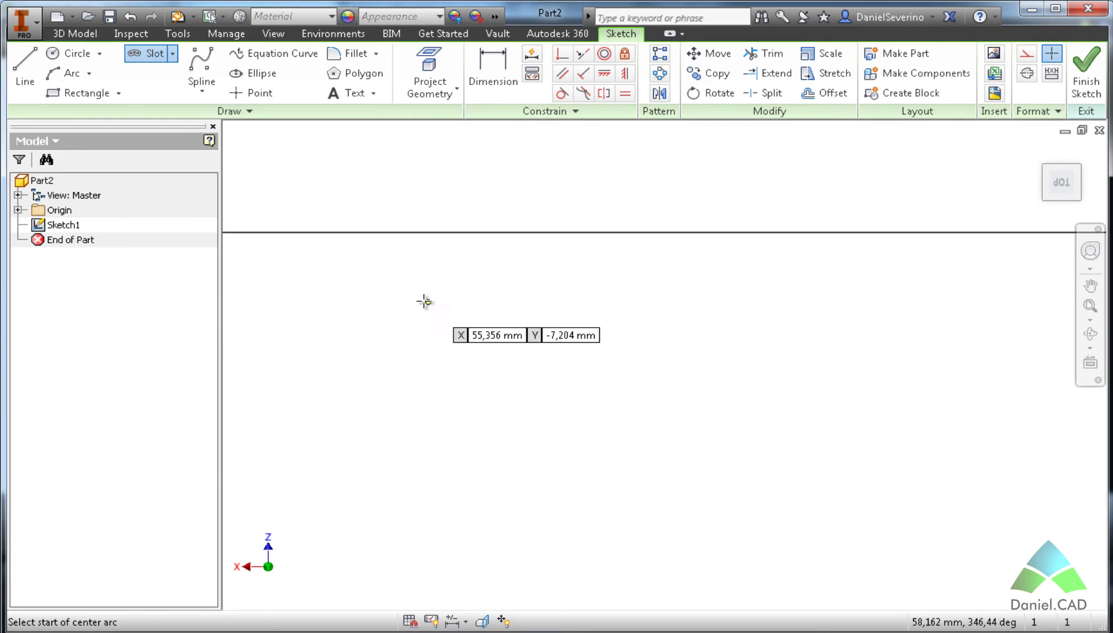
{"action": "middle_click_drag", "start_coordinate": [424, 301], "coordinate": [580, 338]}
{"action": "left_click", "coordinate": [573, 269]}
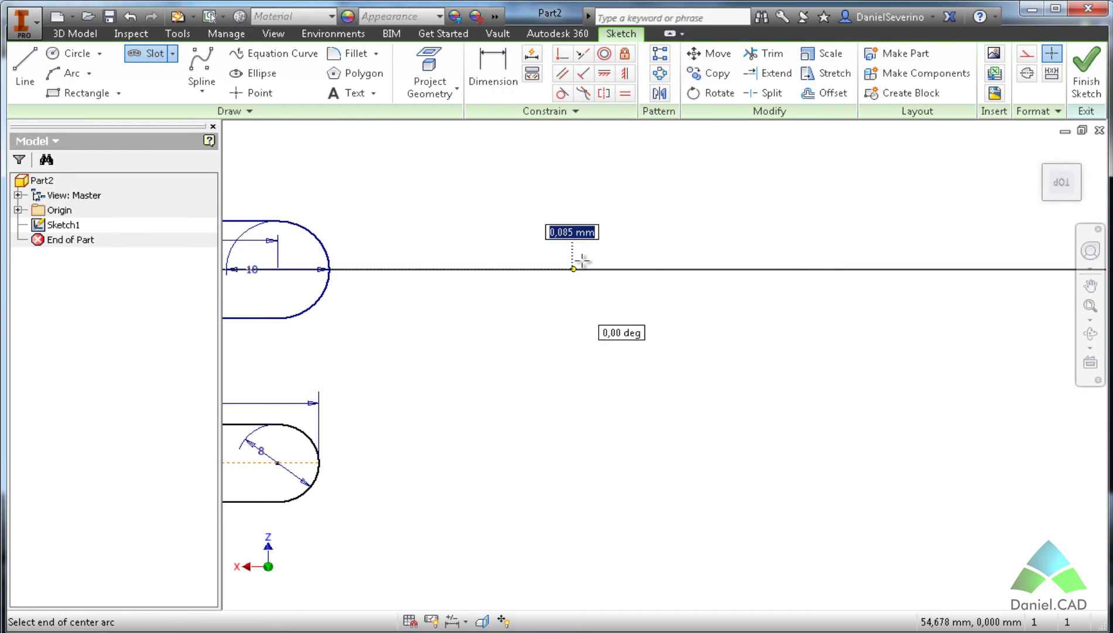
{"action": "mouse_move", "coordinate": [767, 228]}
{"action": "middle_mouse_down"}
{"action": "mouse_move", "coordinate": [556, 317]}
{"action": "mouse_move", "coordinate": [556, 337]}
{"action": "middle_mouse_up"}
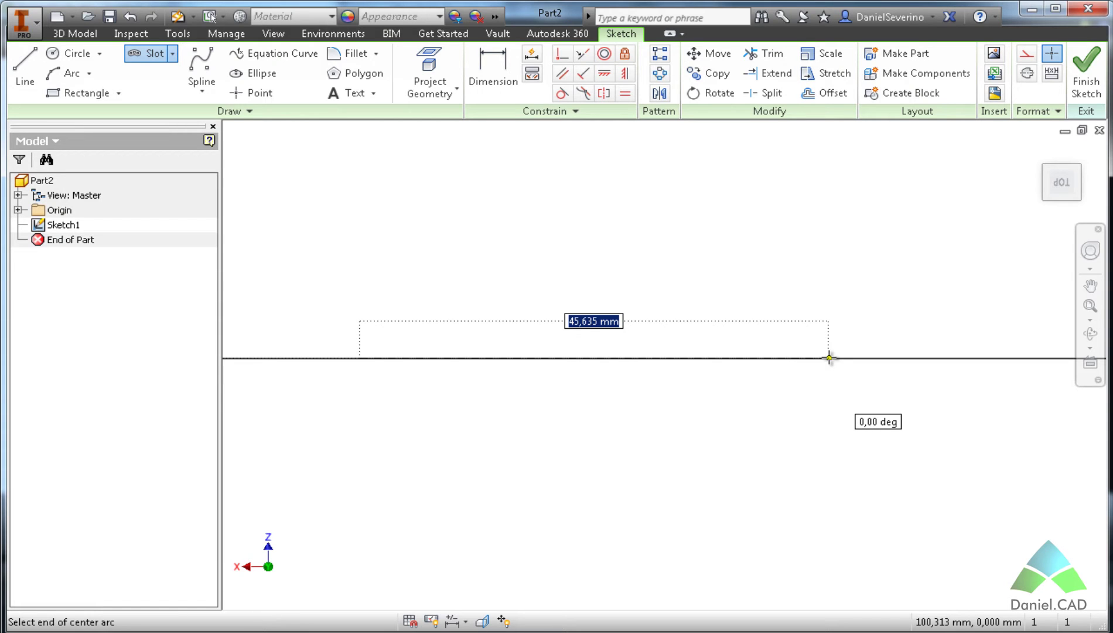
{"action": "type", "text": "50"}
{"action": "key", "text": "Tab"}
{"action": "key", "text": "Return"}
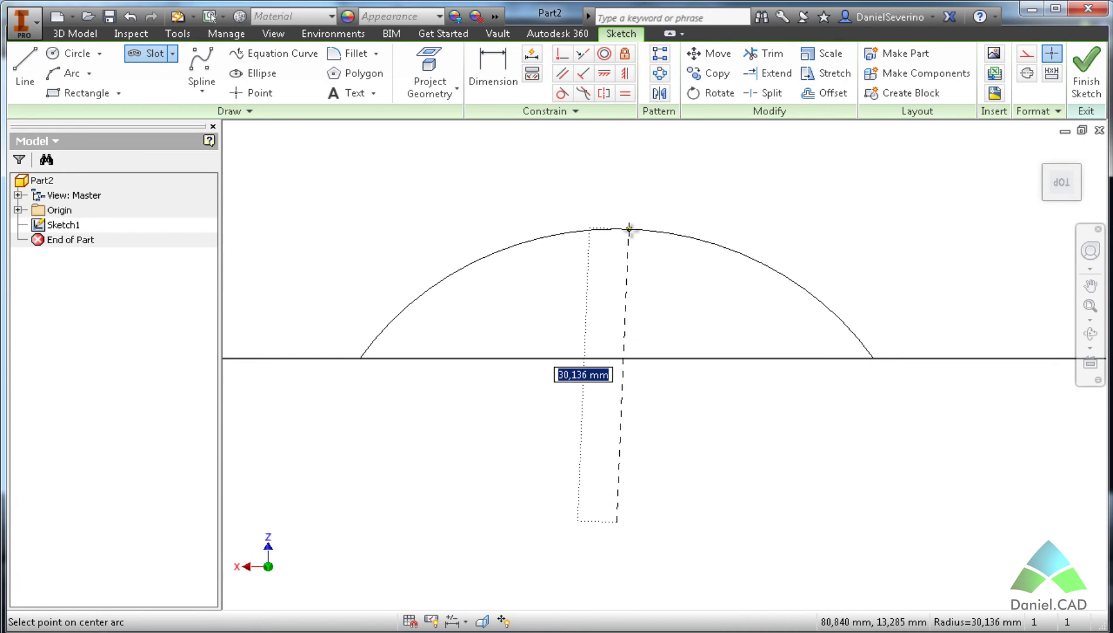
- Bow the three-point slot's center arc upward with a 30 mm radius and set the slot width to 6 mm
{"action": "type", "text": "30"}
{"action": "key", "text": "Return"}
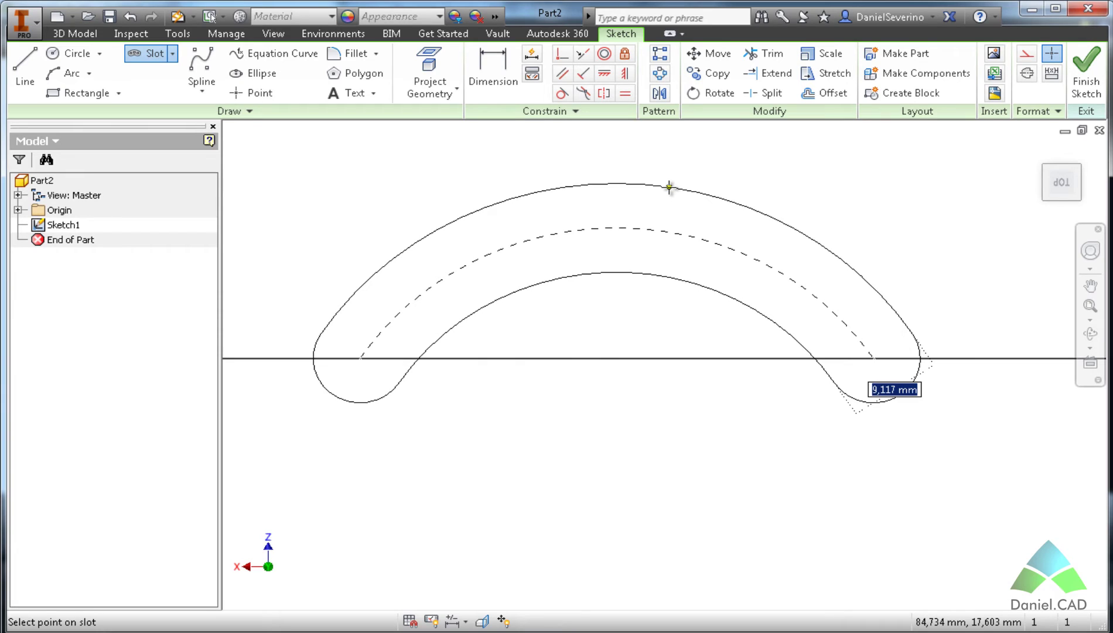
{"action": "type", "text": "6"}
{"action": "key", "text": "Return"}
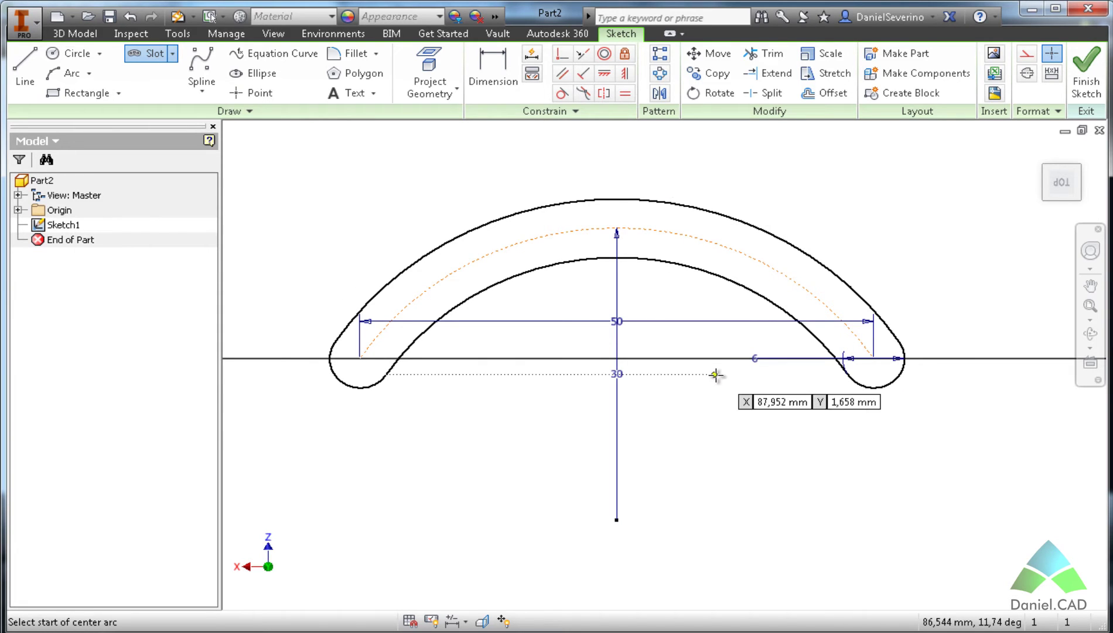
{"action": "key", "text": "Escape"}
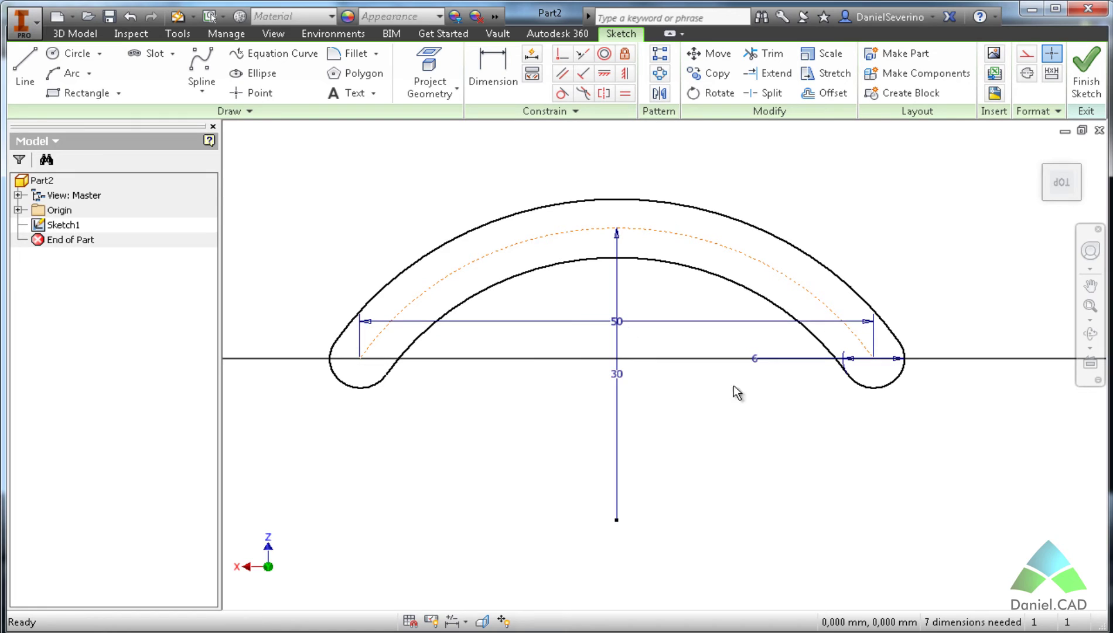
- Start a center-point arc slot beyond the three-point slot, centered below the horizontal axis, with a 40 mm radius and its start point directly above the center
{"action": "scroll", "coordinate": [725, 425], "scroll_direction": "down", "scroll_amount": 5}
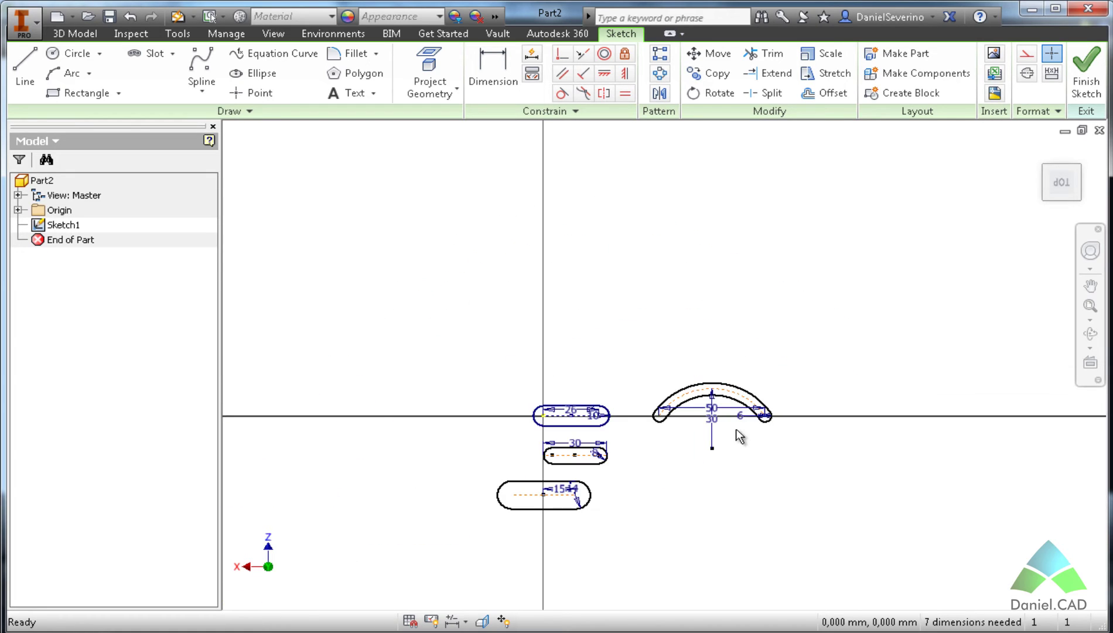
{"action": "middle_click_drag", "start_coordinate": [735, 428], "coordinate": [713, 410]}
{"action": "scroll", "coordinate": [714, 410], "scroll_direction": "up", "scroll_amount": 3}
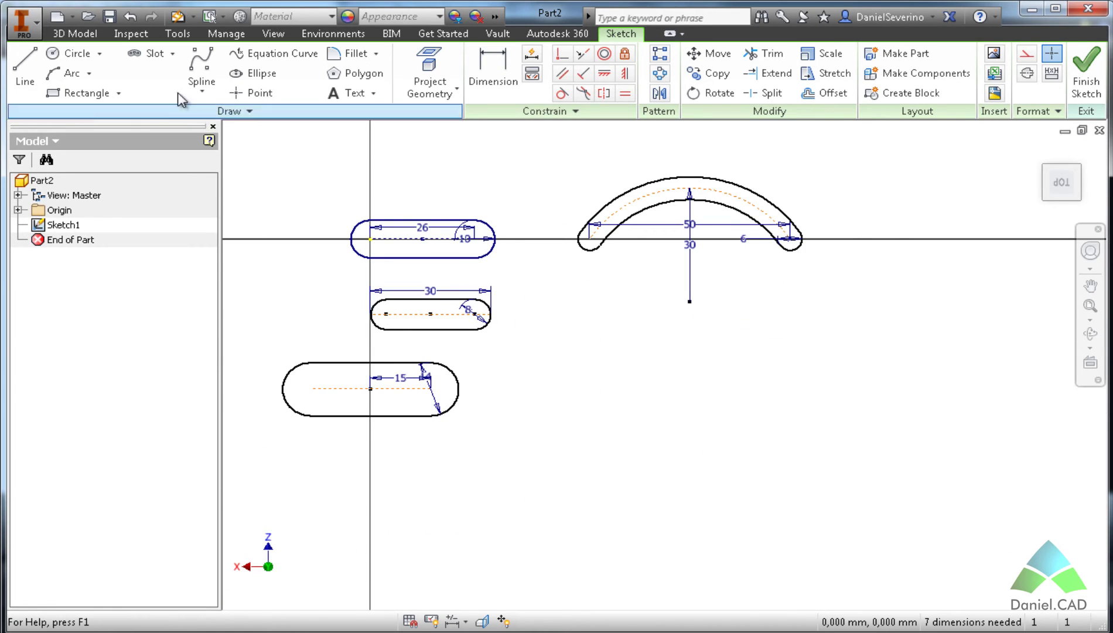
{"action": "left_click", "coordinate": [173, 54]}
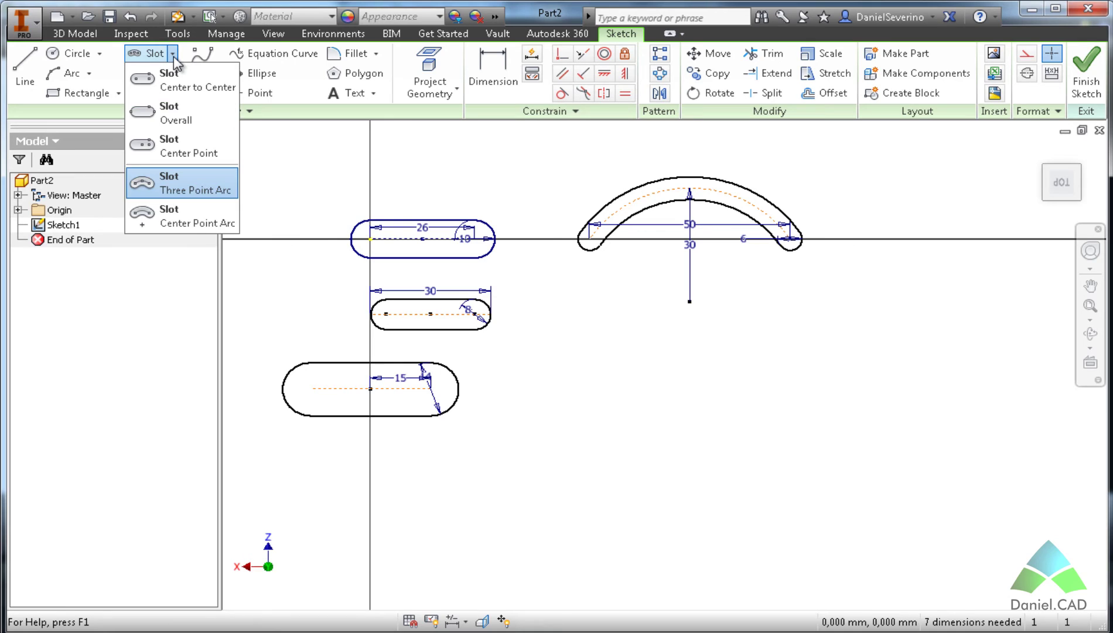
{"action": "left_click", "coordinate": [178, 235]}
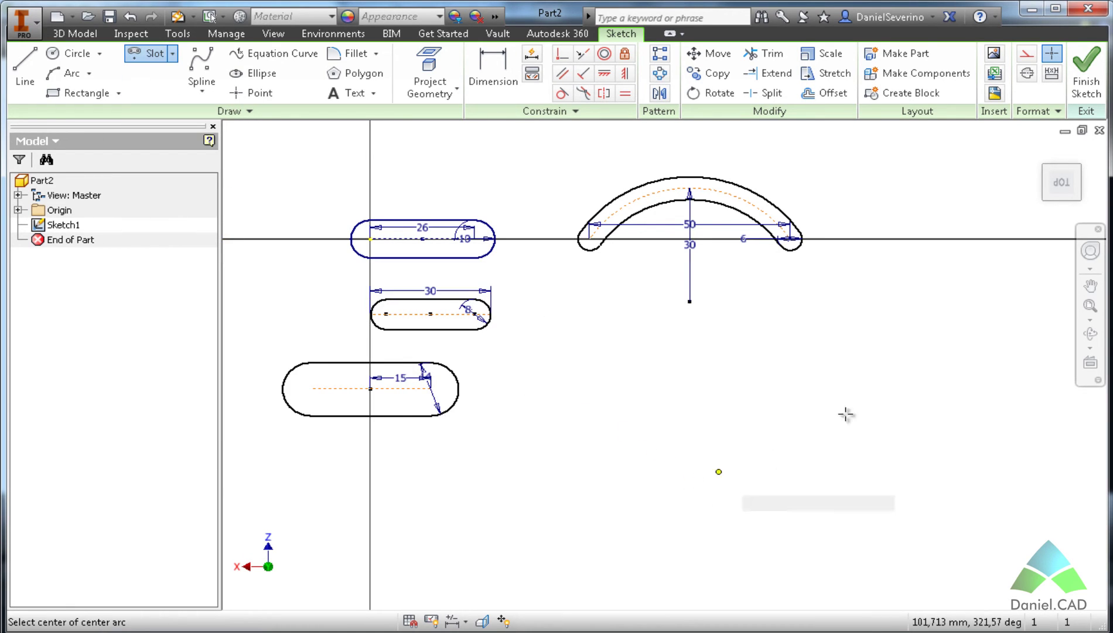
{"action": "middle_click_drag", "start_coordinate": [846, 414], "coordinate": [368, 439]}
{"action": "scroll", "coordinate": [613, 423], "scroll_direction": "down", "scroll_amount": 3}
{"action": "scroll", "coordinate": [622, 464], "scroll_direction": "up", "scroll_amount": 2}
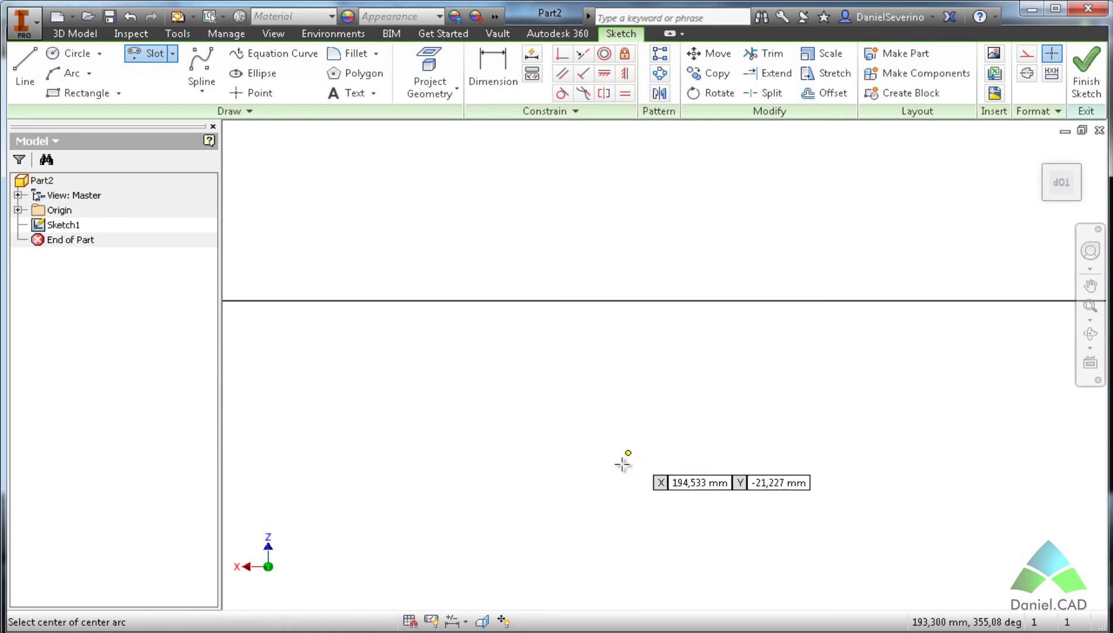
{"action": "left_click", "coordinate": [621, 507]}
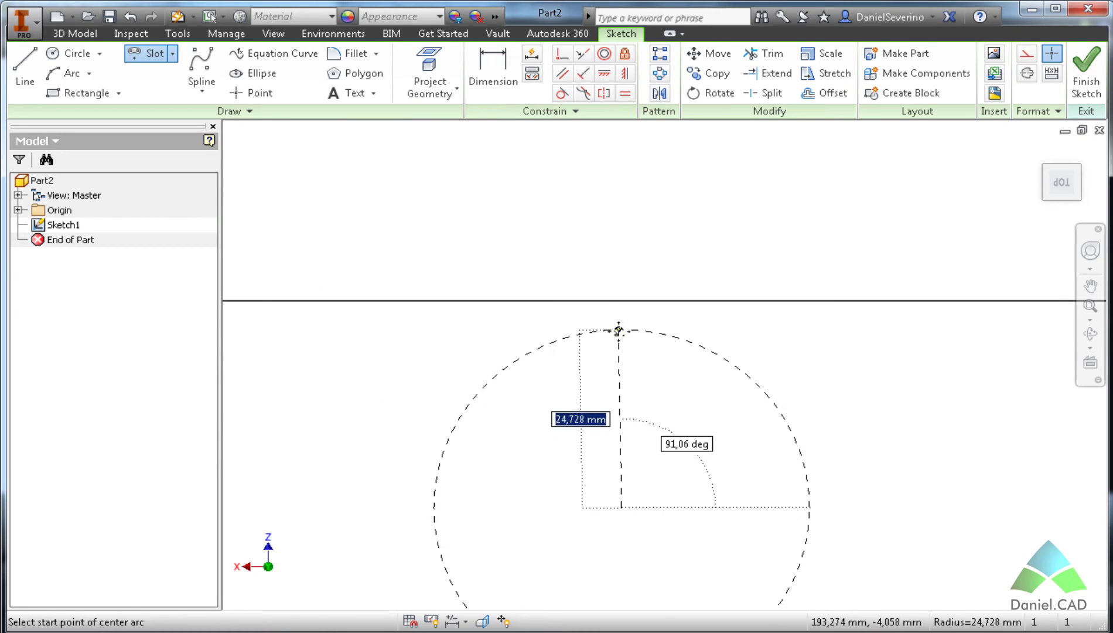
{"action": "middle_click_drag", "start_coordinate": [618, 330], "coordinate": [607, 227]}
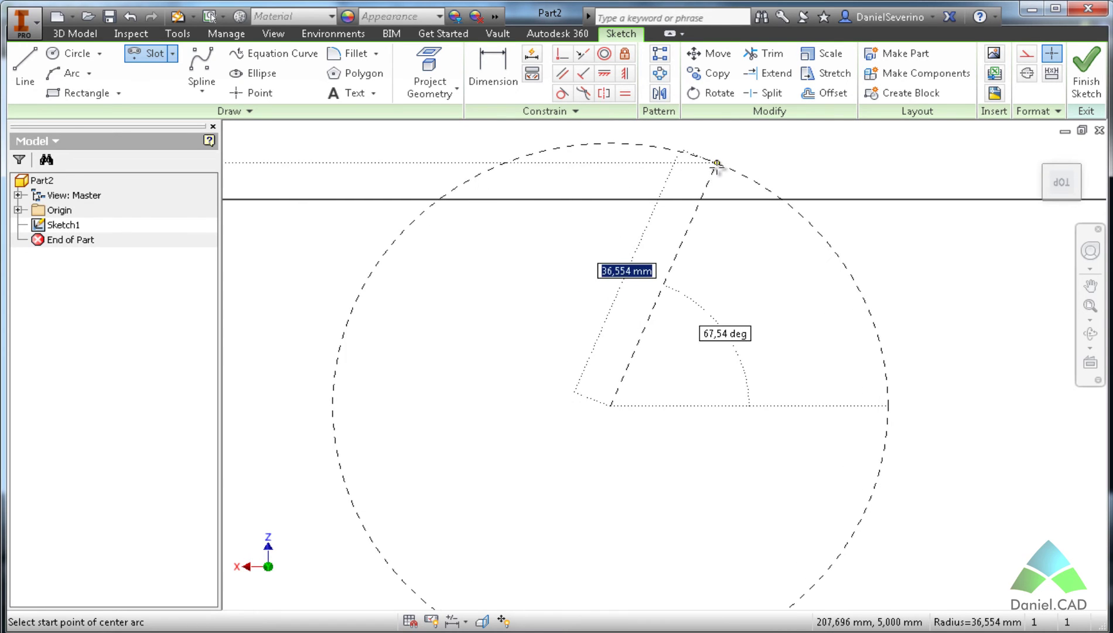
{"action": "left_click", "coordinate": [609, 146]}
{"action": "scroll", "coordinate": [609, 145], "scroll_direction": "down", "scroll_amount": 5}
{"action": "middle_click_drag", "start_coordinate": [569, 199], "coordinate": [581, 229]}
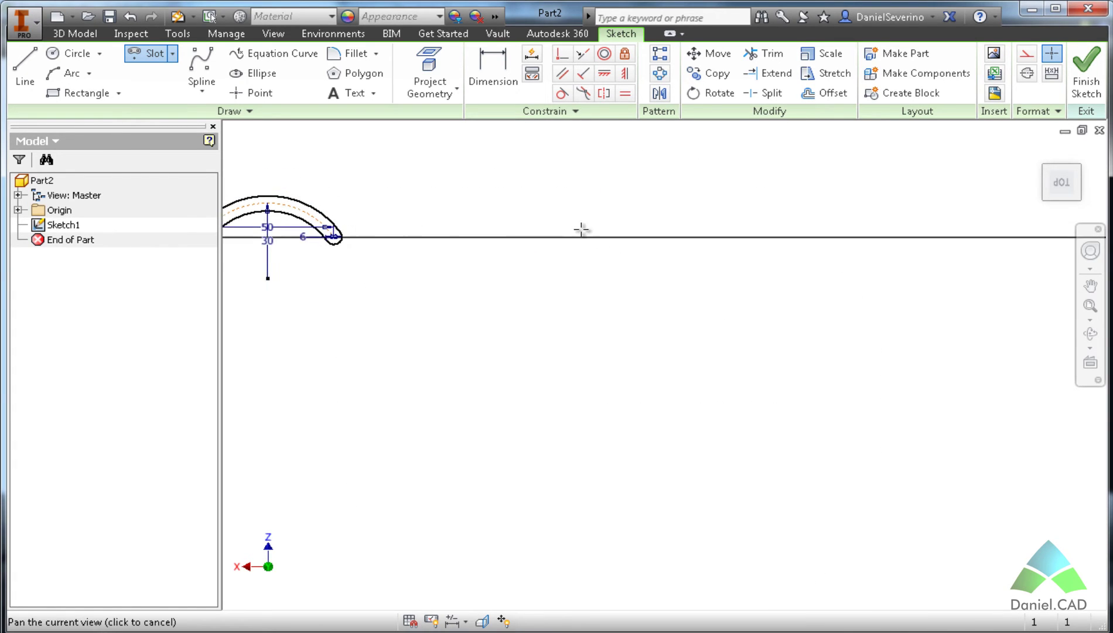
{"action": "scroll", "coordinate": [580, 229], "scroll_direction": "up", "scroll_amount": 5}
{"action": "scroll", "coordinate": [591, 236], "scroll_direction": "down", "scroll_amount": 3}
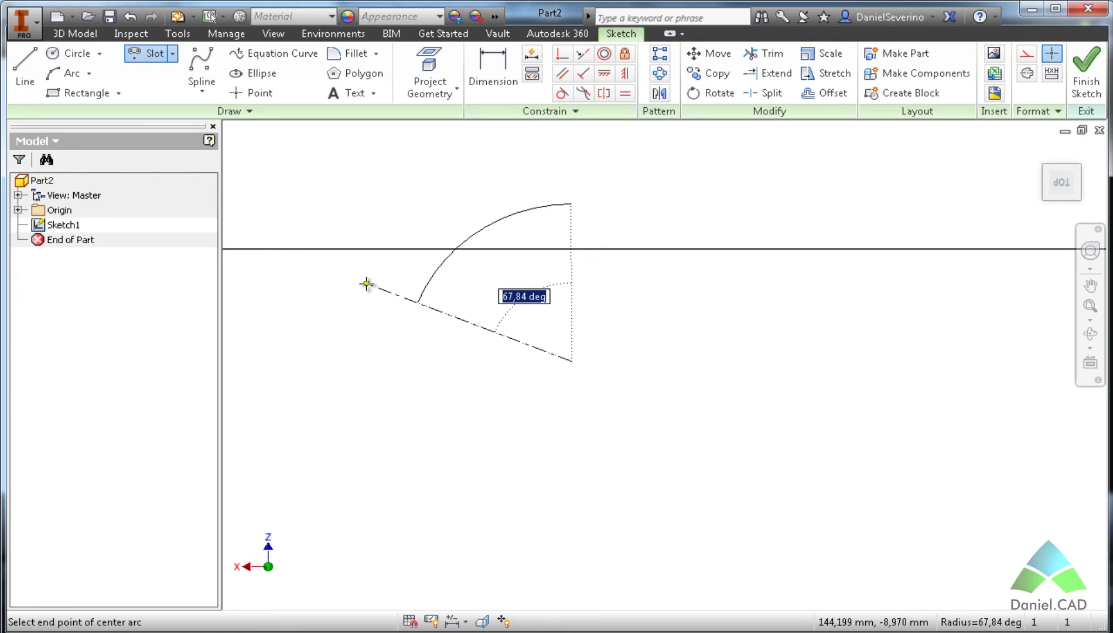
- Sweep the 40 mm radius slot's center arc about 68° counterclockwise and set the slot width to 8 mm
{"action": "left_click", "coordinate": [366, 283]}
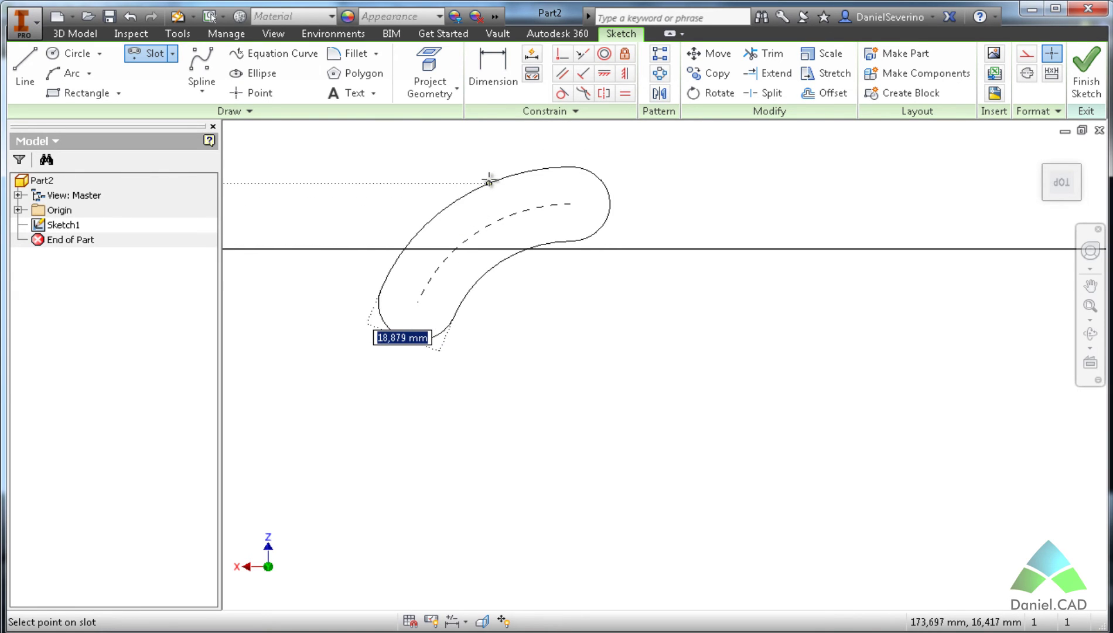
{"action": "middle_click_drag", "start_coordinate": [499, 187], "coordinate": [577, 202]}
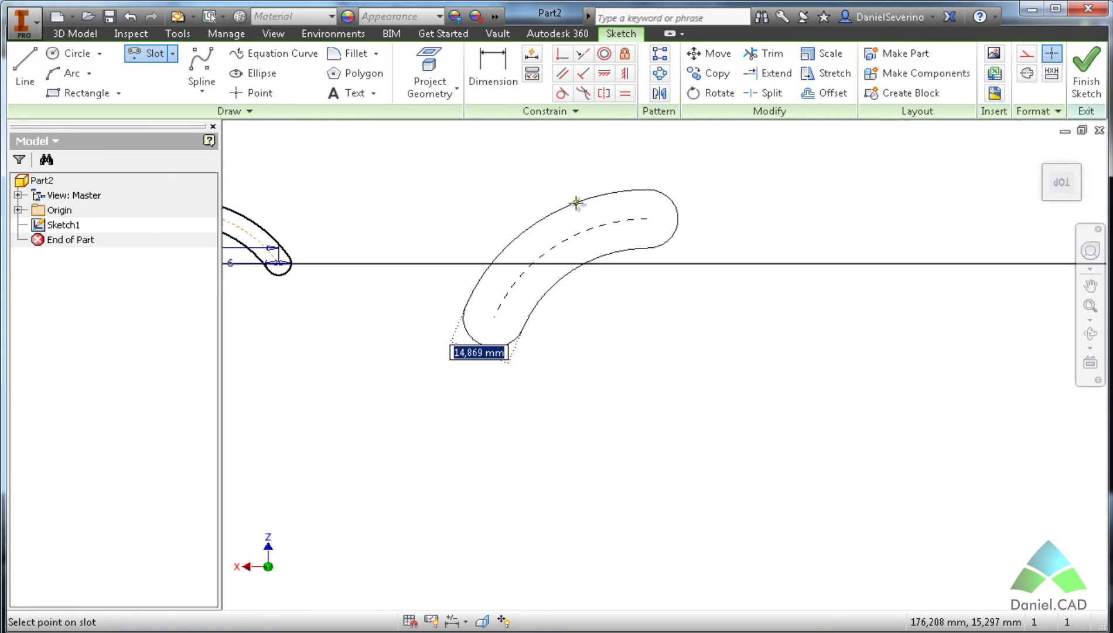
{"action": "scroll", "coordinate": [576, 202], "scroll_direction": "up", "scroll_amount": 3}
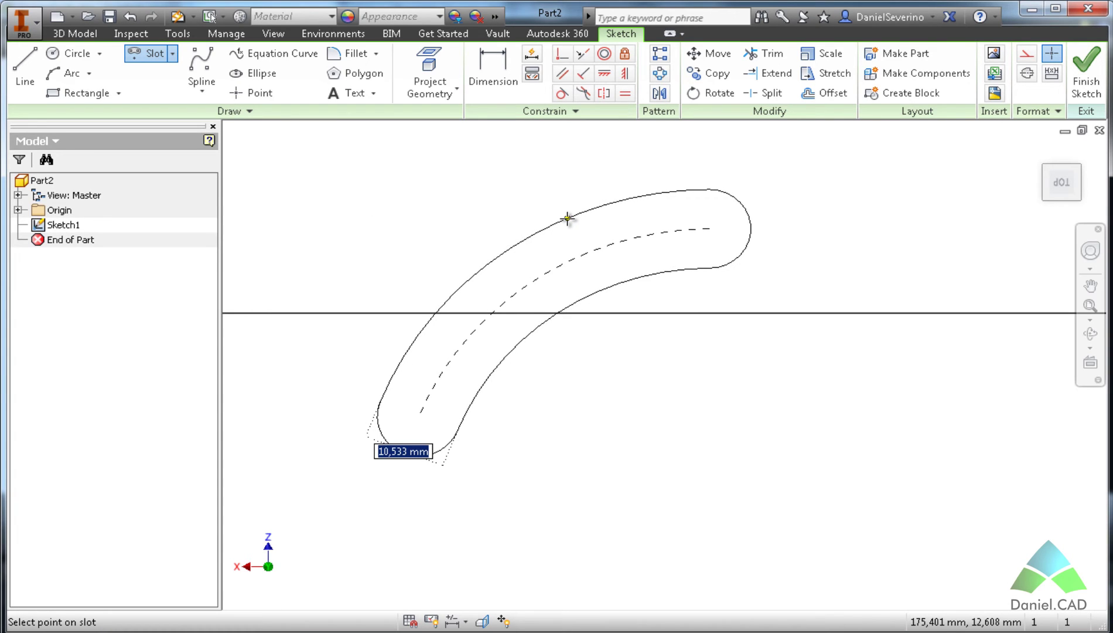
{"action": "type", "text": "8"}
{"action": "key", "text": "Return"}
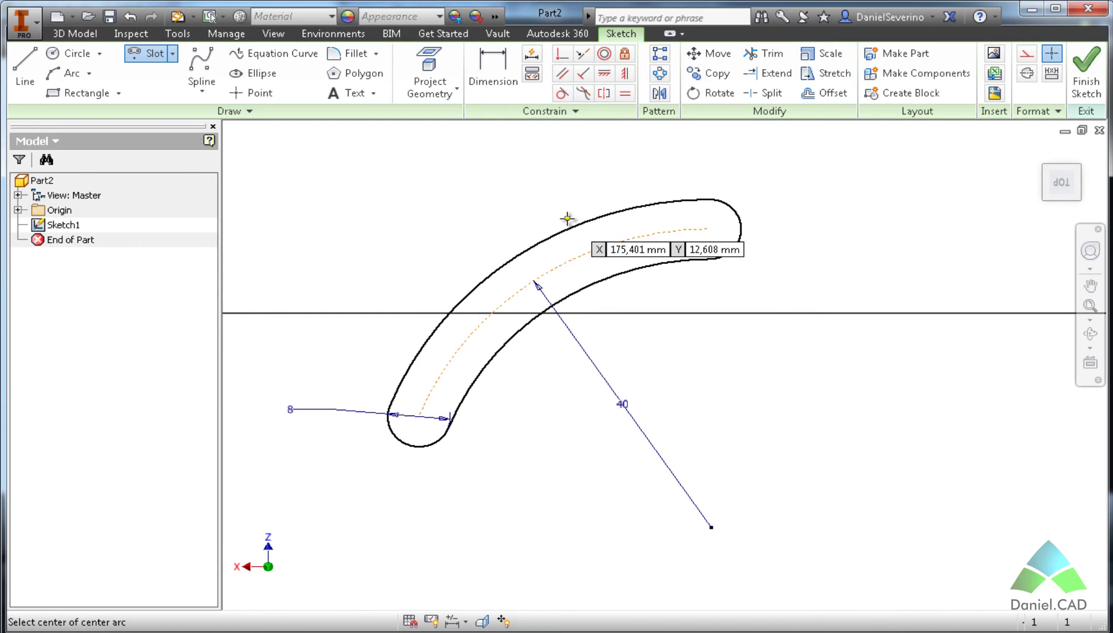
{"action": "key", "text": "Escape"}
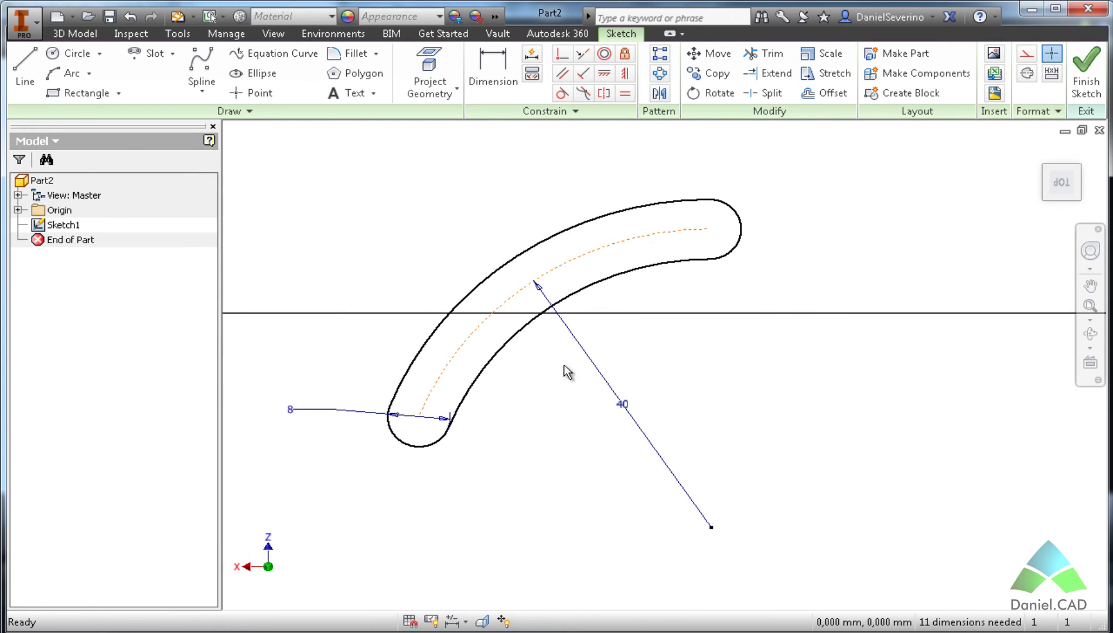
- Start another center-point arc slot beyond the 40 mm radius slot, with a 60 mm radius and a 135° start angle
{"action": "scroll", "coordinate": [531, 339], "scroll_direction": "down", "scroll_amount": 2}
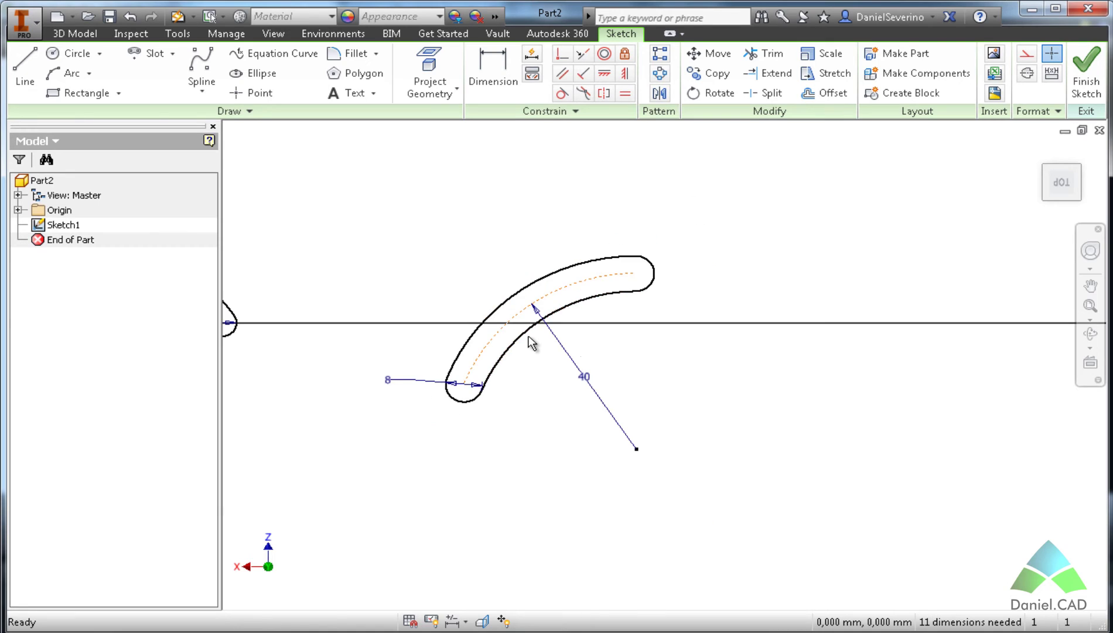
{"action": "scroll", "coordinate": [737, 378], "scroll_direction": "down", "scroll_amount": 2}
{"action": "middle_click_drag", "start_coordinate": [737, 378], "coordinate": [422, 306]}
{"action": "left_click", "coordinate": [151, 53]}
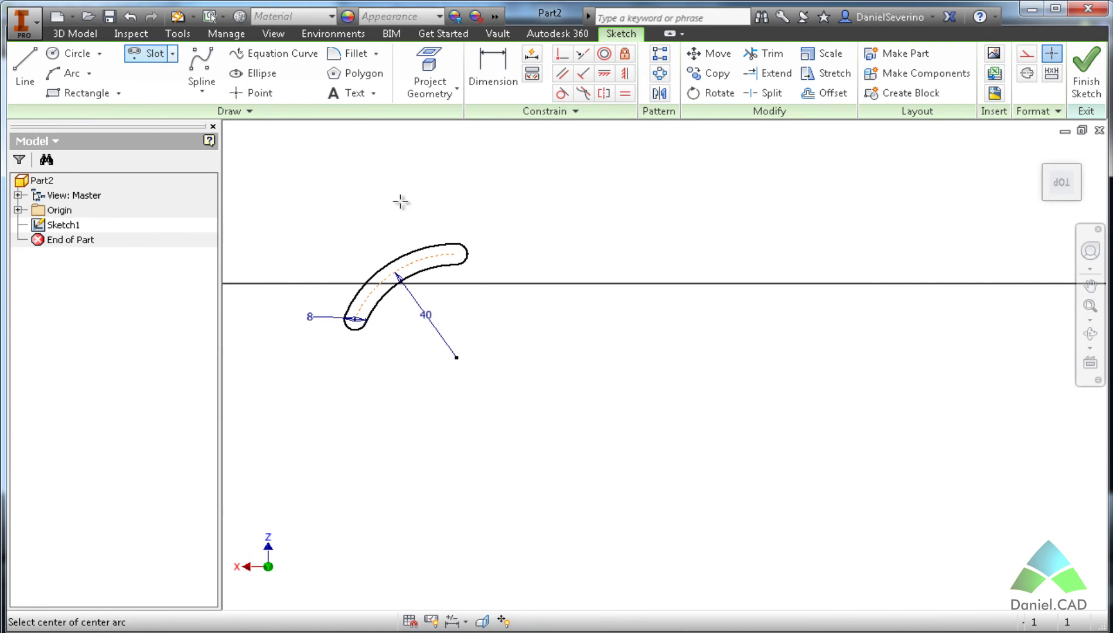
{"action": "left_click", "coordinate": [637, 467]}
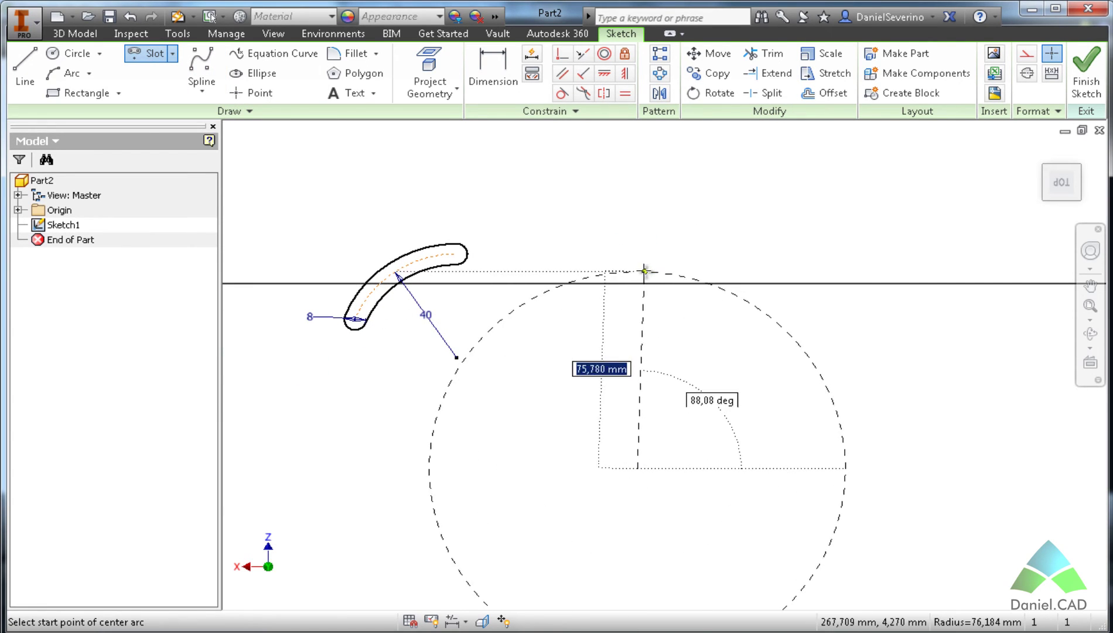
{"action": "middle_click_drag", "start_coordinate": [659, 233], "coordinate": [602, 166]}
{"action": "scroll", "coordinate": [464, 283], "scroll_direction": "up", "scroll_amount": 1}
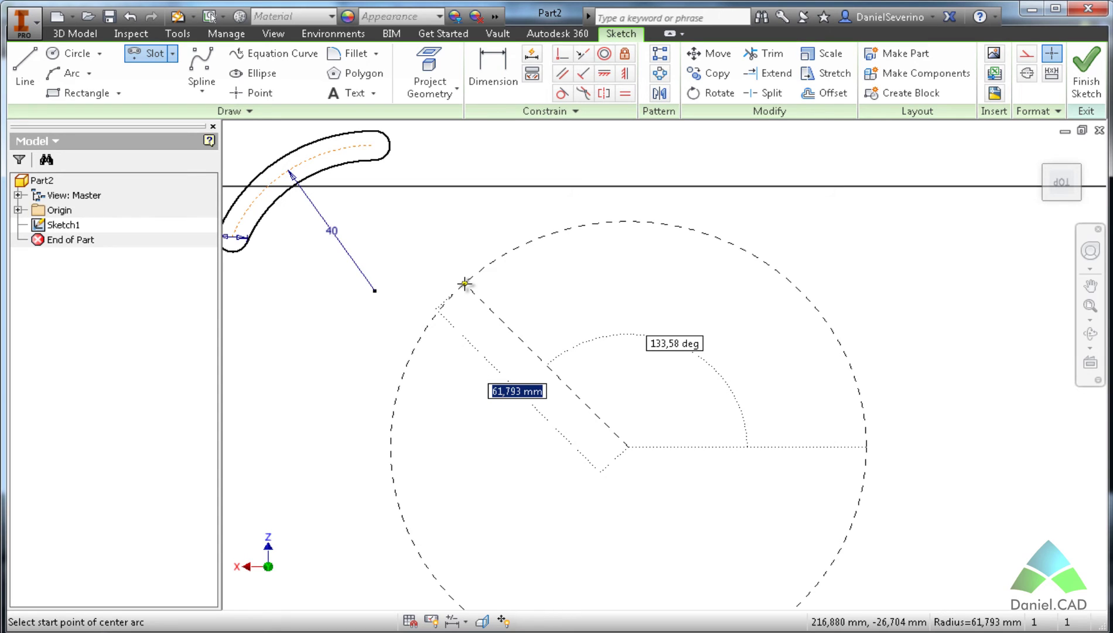
{"action": "middle_click_drag", "start_coordinate": [465, 283], "coordinate": [427, 221]}
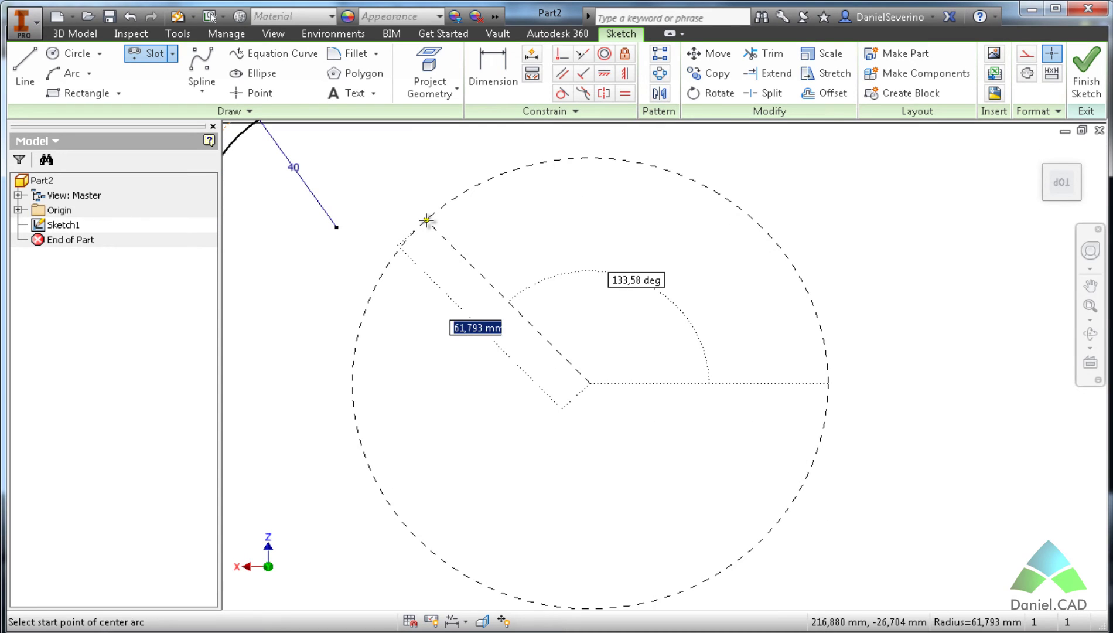
{"action": "type", "text": "60"}
{"action": "key", "text": "Tab"}
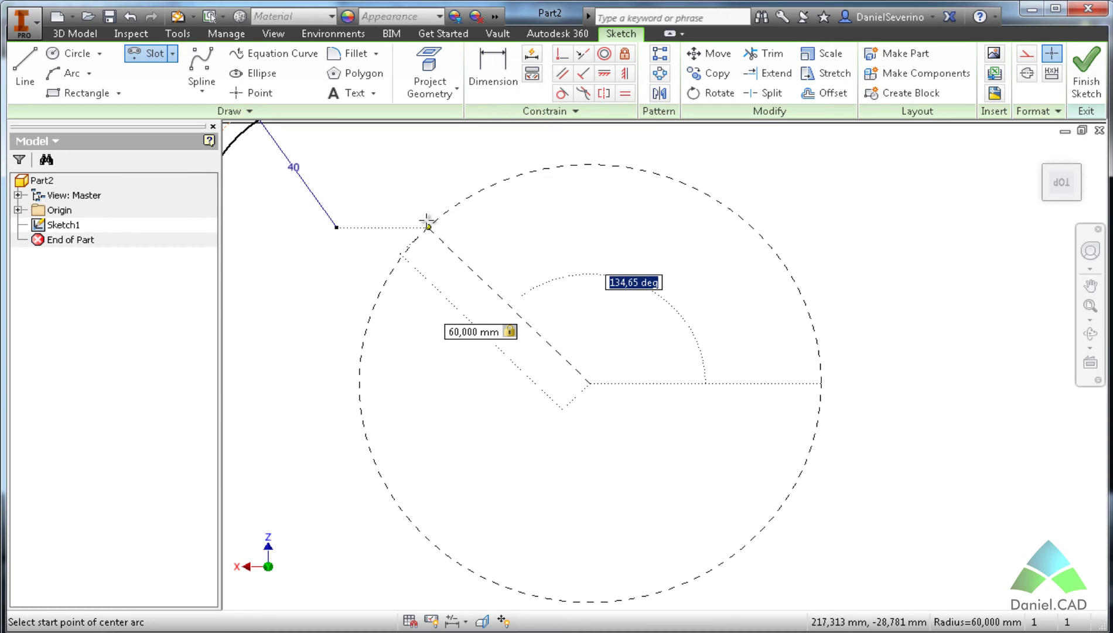
{"action": "left_click", "coordinate": [427, 221]}
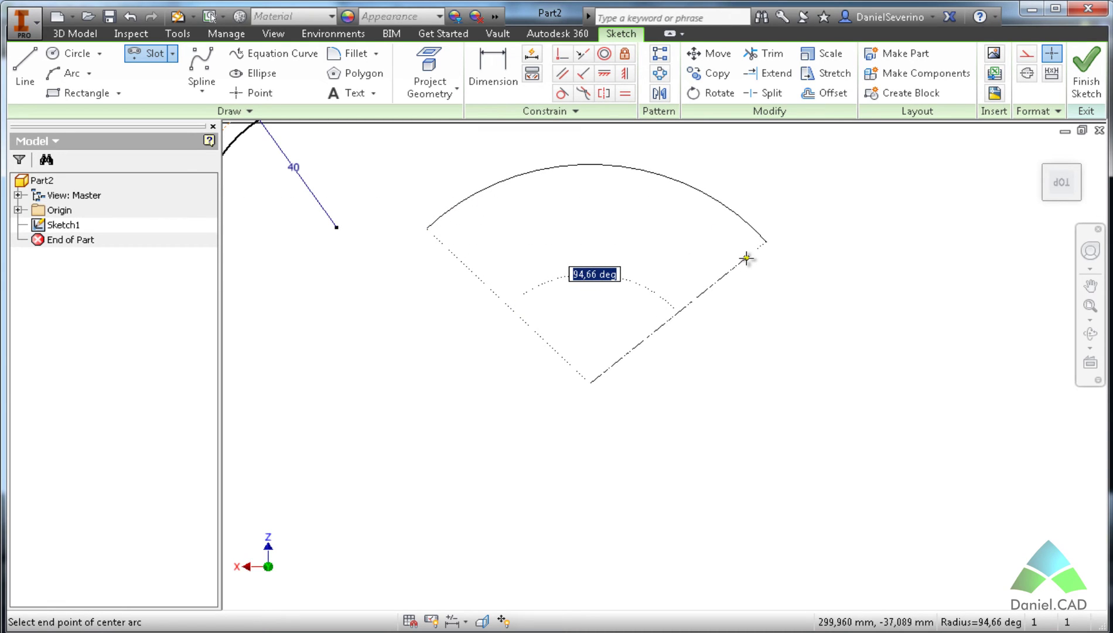
- Complete the 60 mm radius slot with a 90° clockwise sweep and a 10 mm width
{"action": "left_click", "coordinate": [745, 258]}
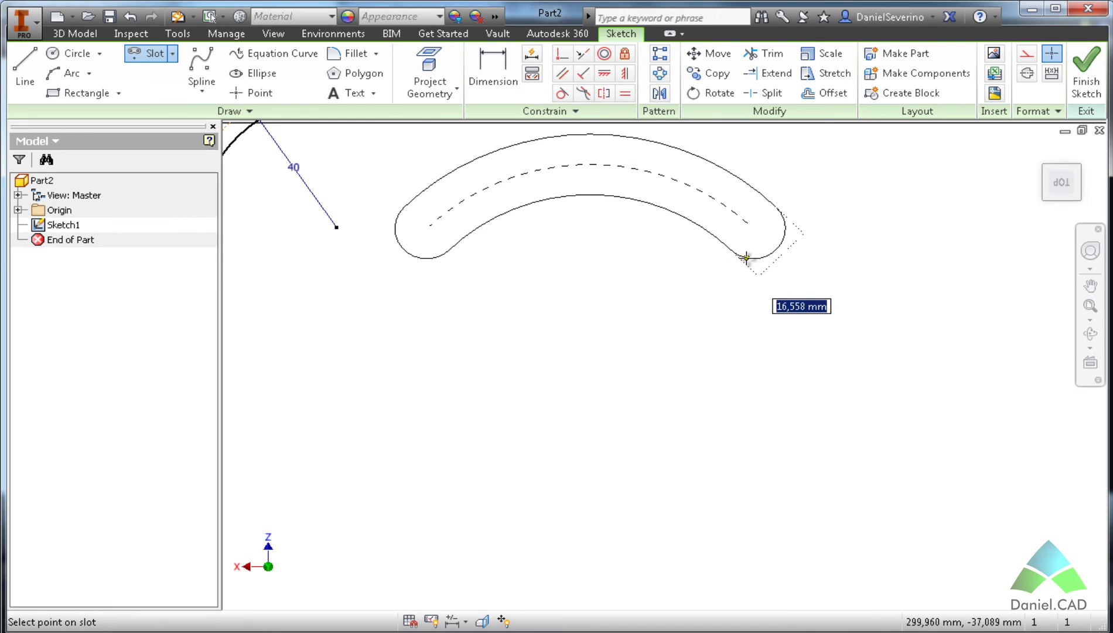
{"action": "mouse_move", "coordinate": [746, 257]}
{"action": "middle_mouse_down"}
{"action": "mouse_move", "coordinate": [711, 268]}
{"action": "mouse_move", "coordinate": [651, 434]}
{"action": "mouse_move", "coordinate": [659, 410]}
{"action": "middle_mouse_up"}
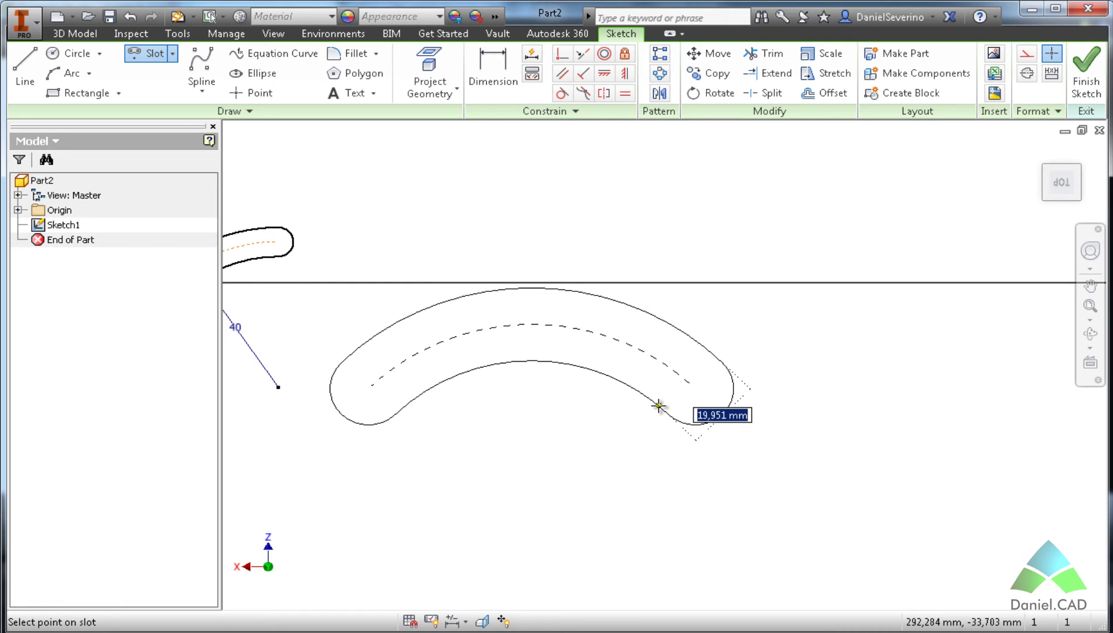
{"action": "type", "text": "10"}
{"action": "key", "text": "Return"}
{"action": "key", "text": "Escape"}
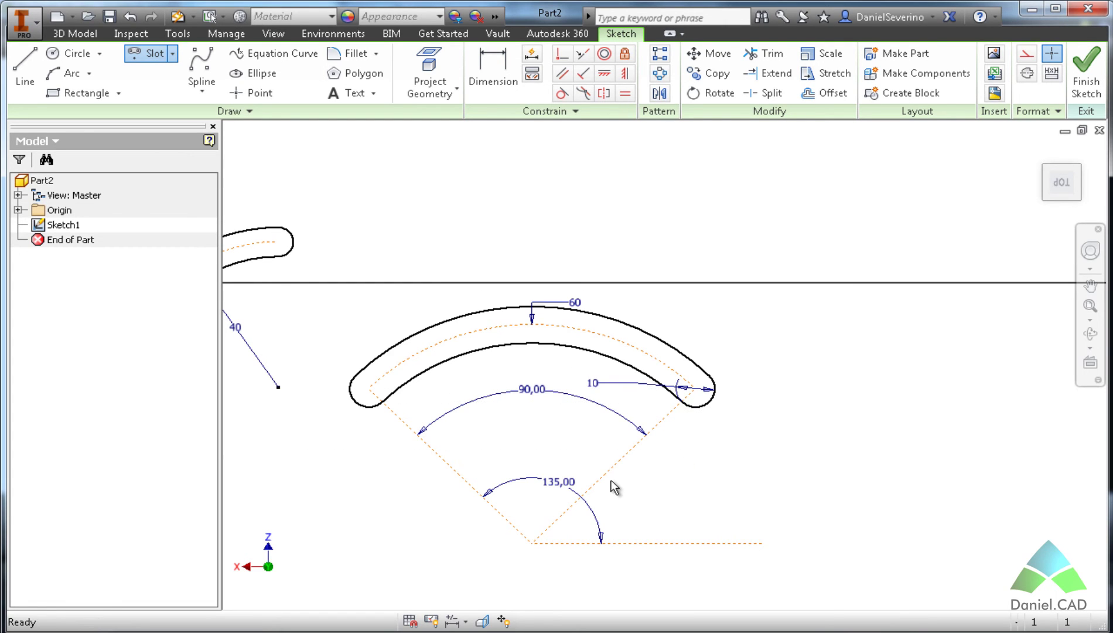
{"action": "scroll", "coordinate": [562, 457], "scroll_direction": "up", "scroll_amount": 4}
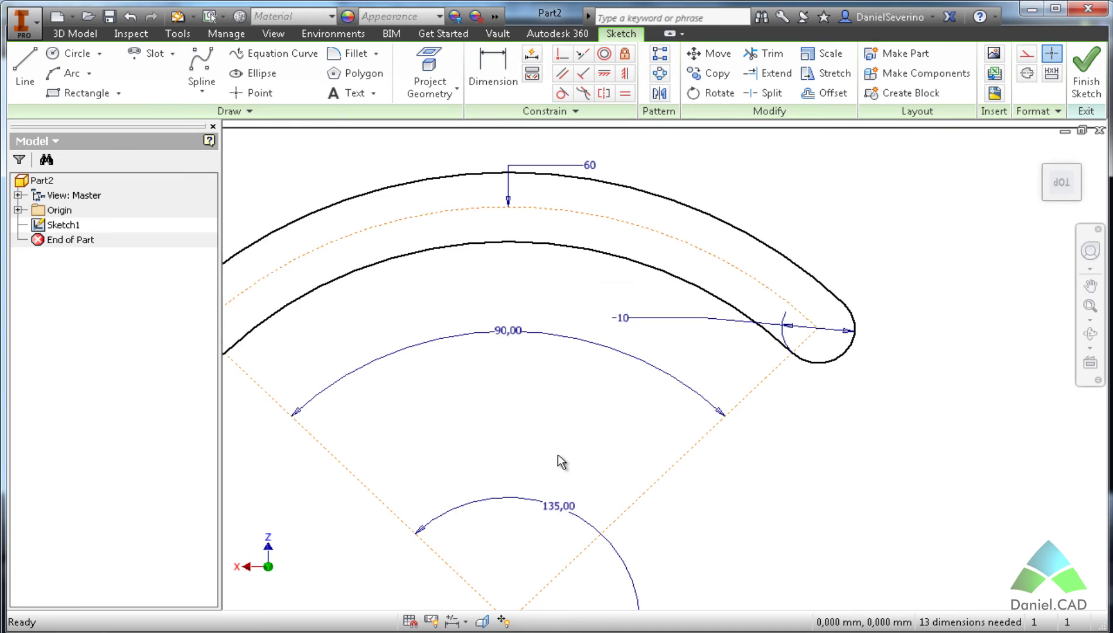
- Set the 60 mm radius arc slot's start angle to 140° and its sweep angle to 110°
{"action": "scroll", "coordinate": [606, 416], "scroll_direction": "down", "scroll_amount": 3}
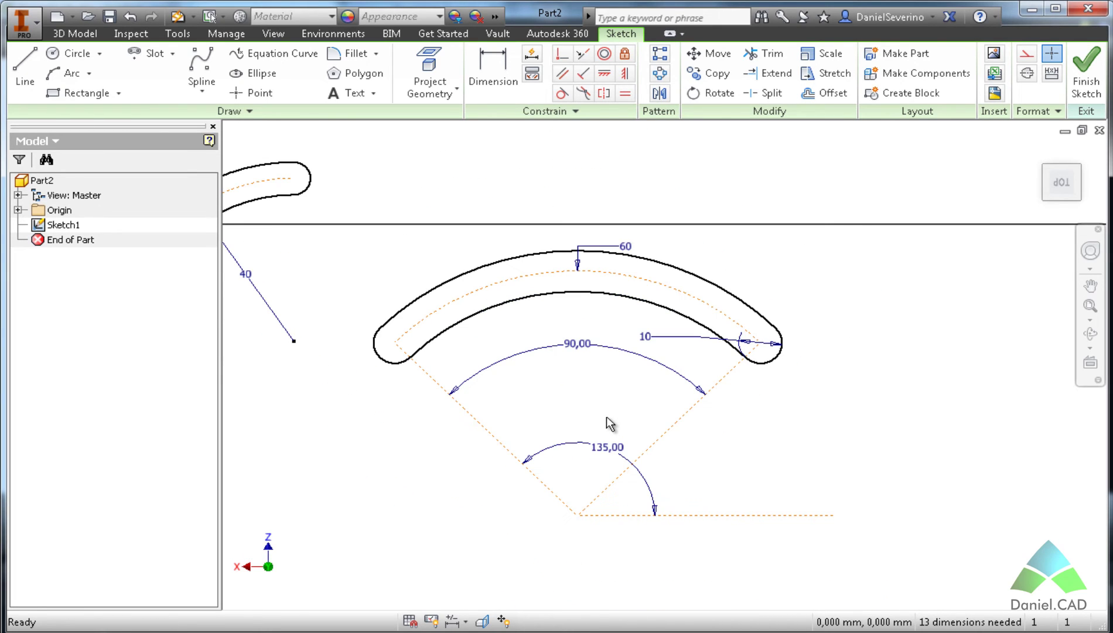
{"action": "middle_click_drag", "start_coordinate": [606, 416], "coordinate": [747, 412]}
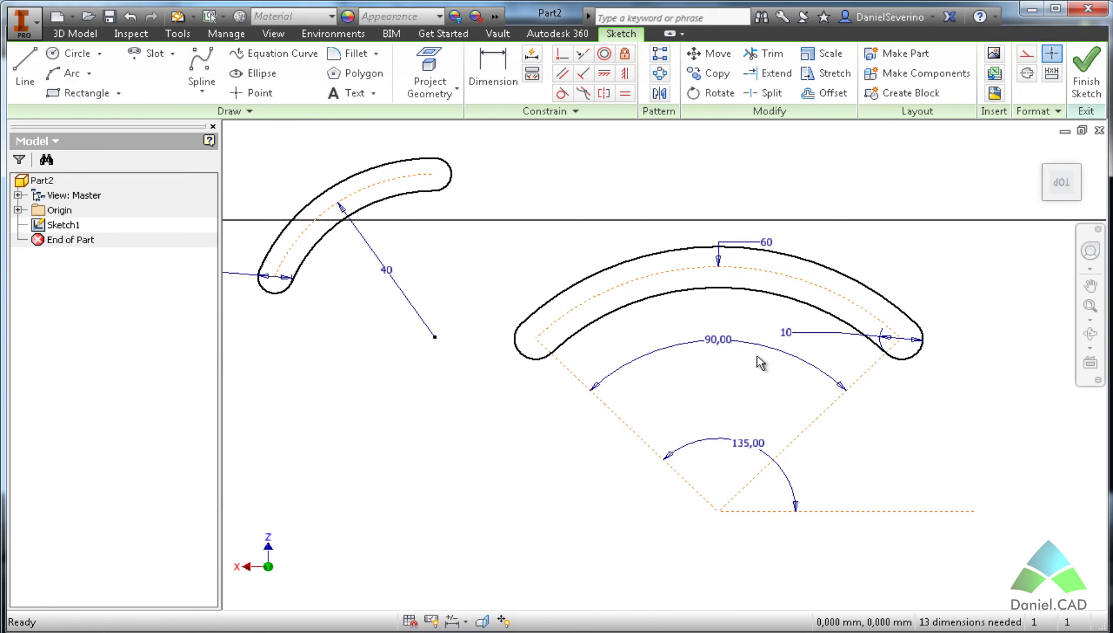
{"action": "double_click", "coordinate": [745, 443]}
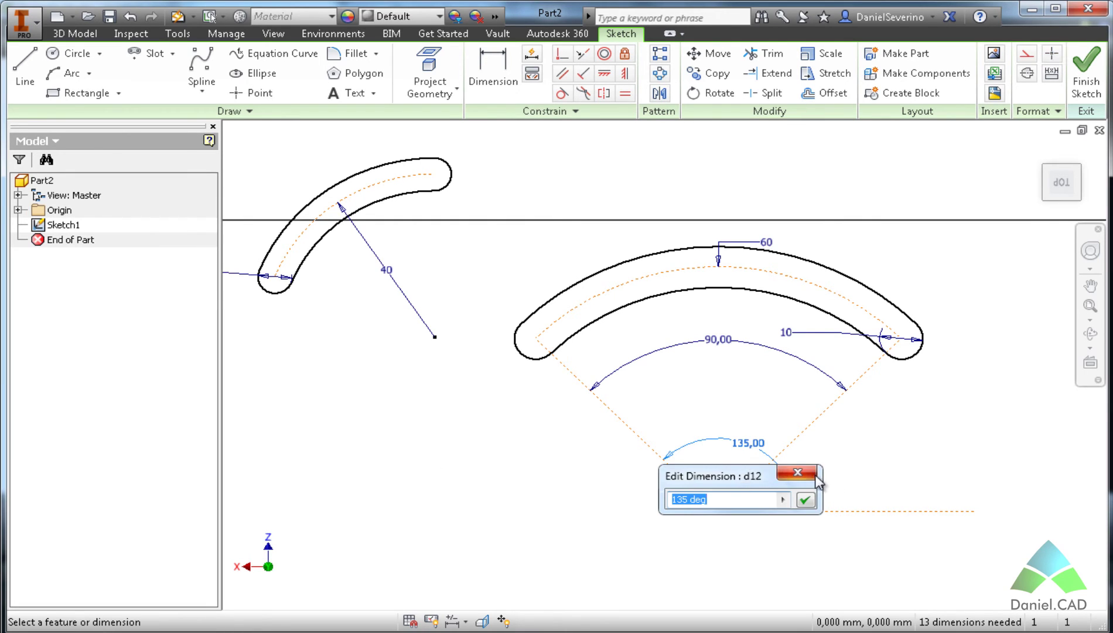
{"action": "type", "text": "140"}
{"action": "key", "text": "Return"}
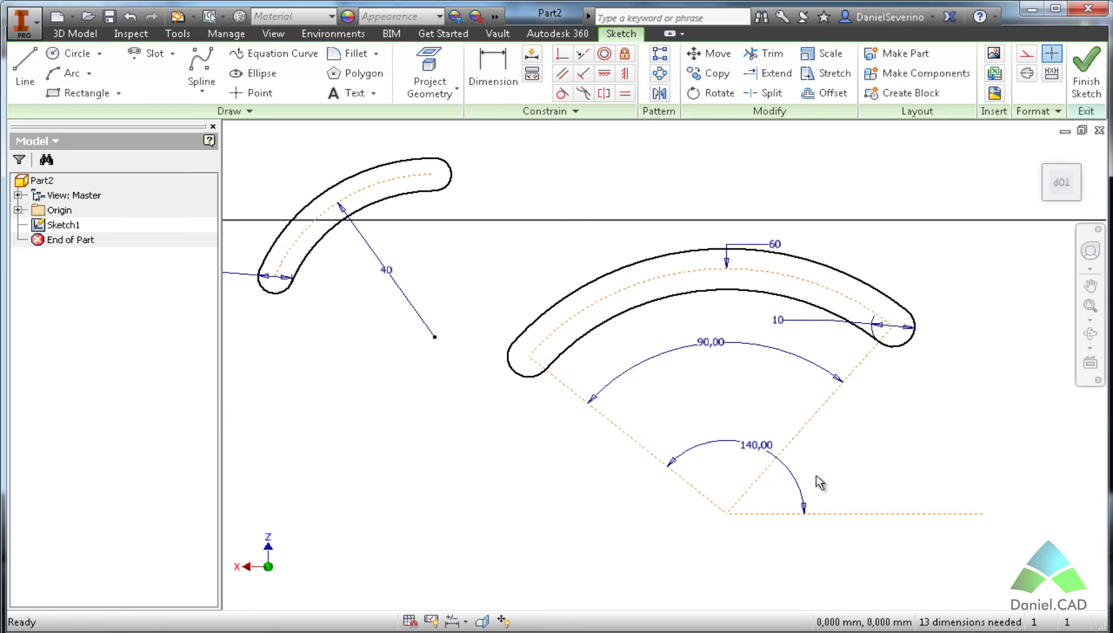
{"action": "double_click", "coordinate": [710, 347]}
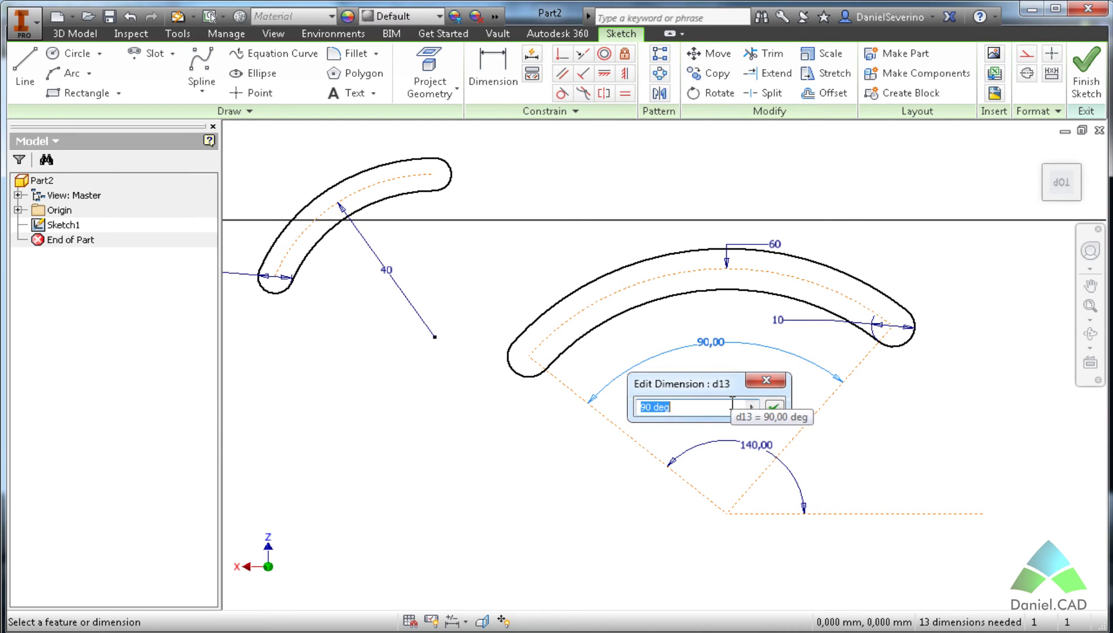
{"action": "type", "text": "110"}
{"action": "key", "text": "Return"}
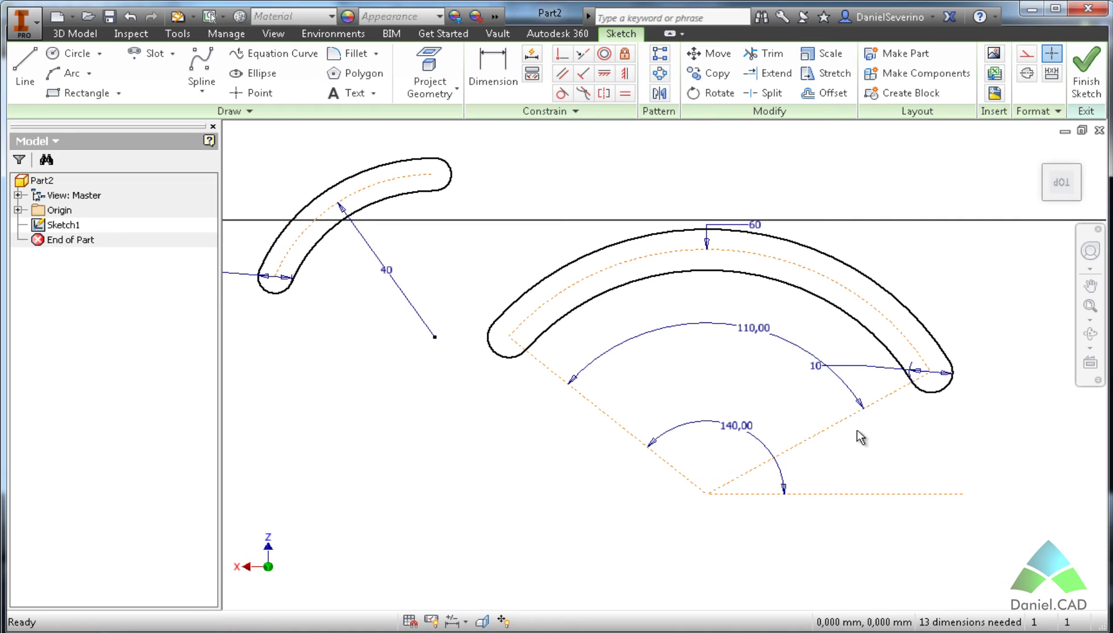
- Set the center-to-center length of the linear slot at the origin to 22 mm and its width to 6 mm
{"action": "scroll", "coordinate": [899, 447], "scroll_direction": "down", "scroll_amount": 3}
{"action": "mouse_move", "coordinate": [817, 455]}
{"action": "middle_mouse_down"}
{"action": "mouse_move", "coordinate": [1001, 542]}
{"action": "mouse_move", "coordinate": [1101, 556]}
{"action": "middle_mouse_up"}
{"action": "scroll", "coordinate": [643, 438], "scroll_direction": "up", "scroll_amount": 5}
{"action": "middle_click_drag", "start_coordinate": [643, 276], "coordinate": [650, 354]}
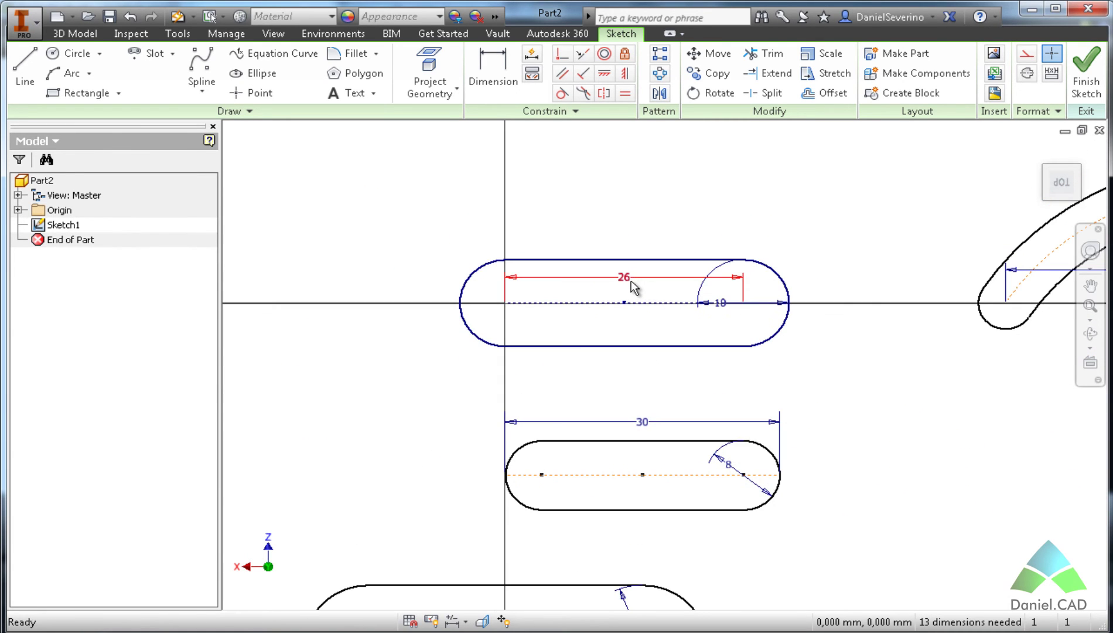
{"action": "double_click", "coordinate": [626, 279]}
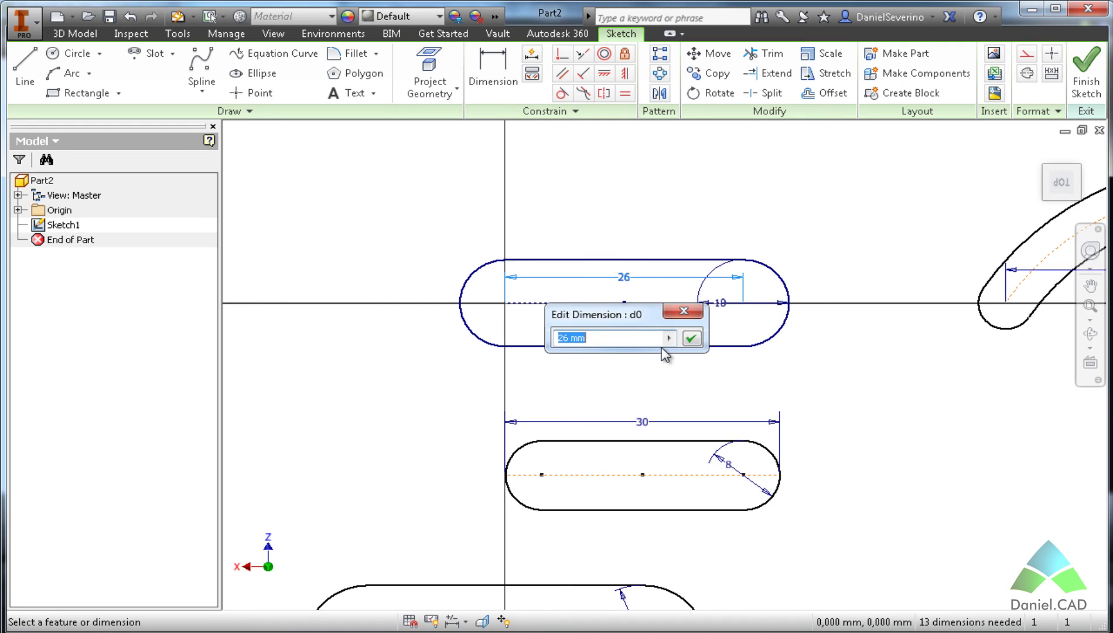
{"action": "type", "text": "22"}
{"action": "key", "text": "Return"}
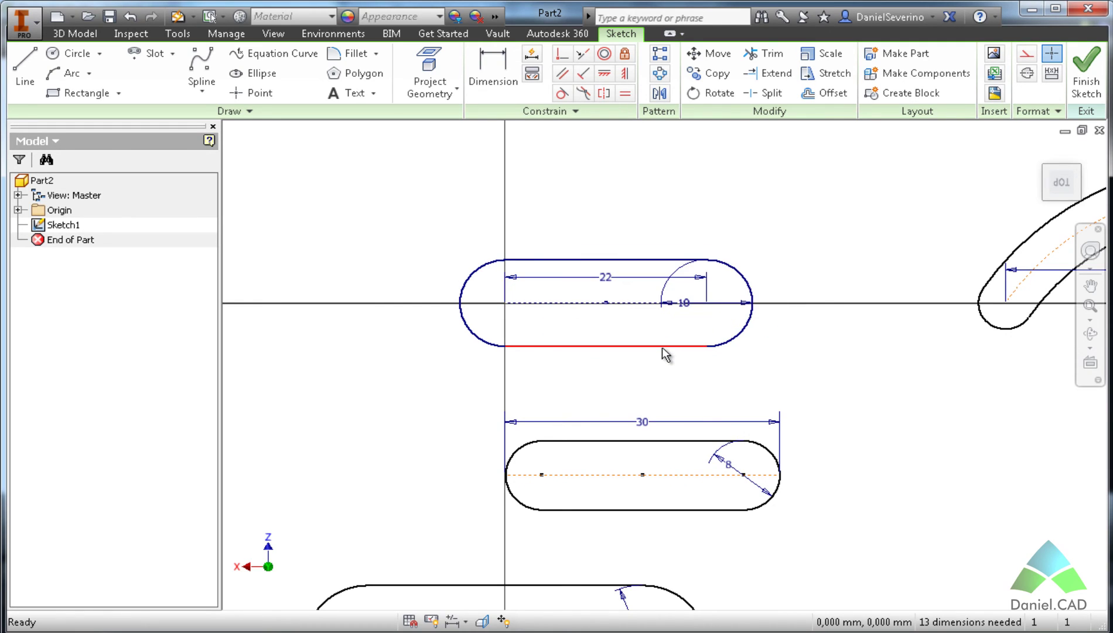
{"action": "left_click", "coordinate": [683, 309]}
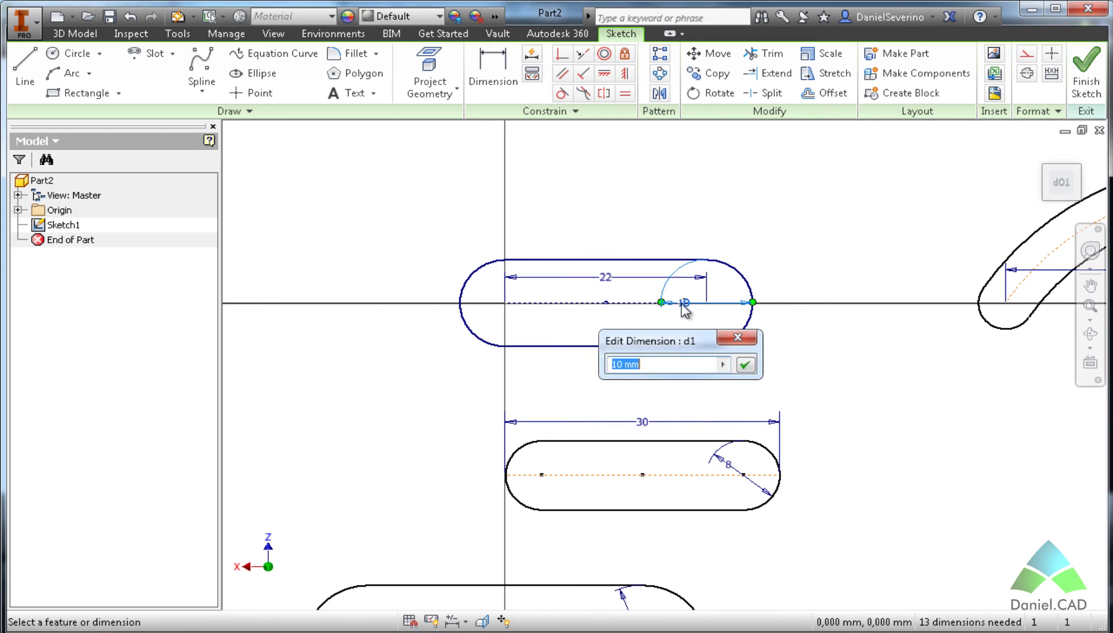
{"action": "type", "text": "6"}
{"action": "key", "text": "Return"}
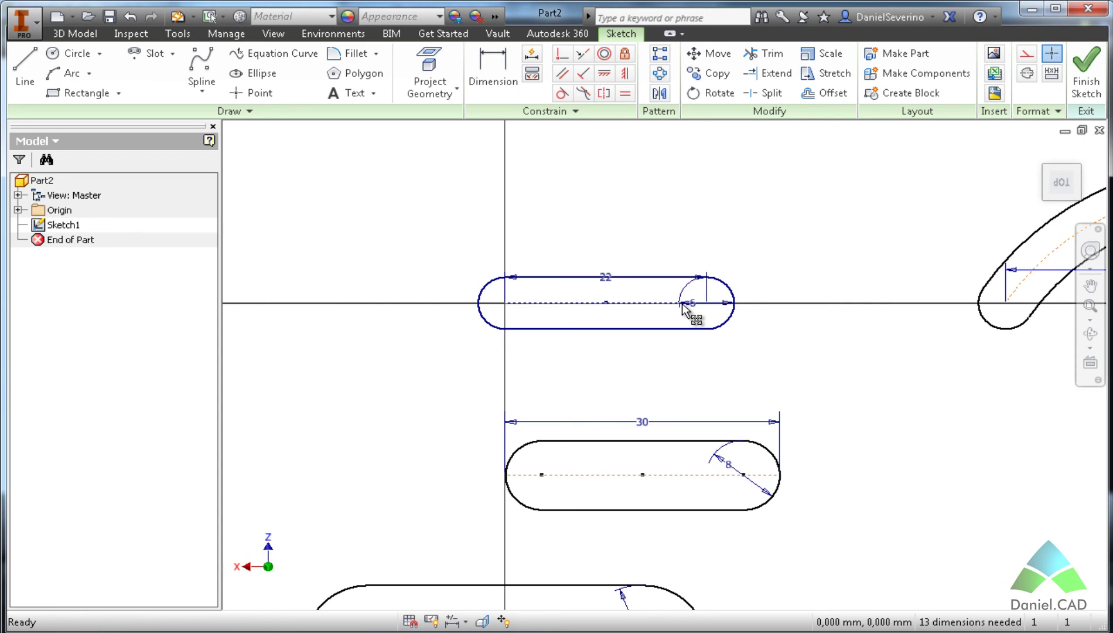
- Delete all the slots with their dimensions from the sketch and finish the sketch
{"action": "key", "text": "Home"}
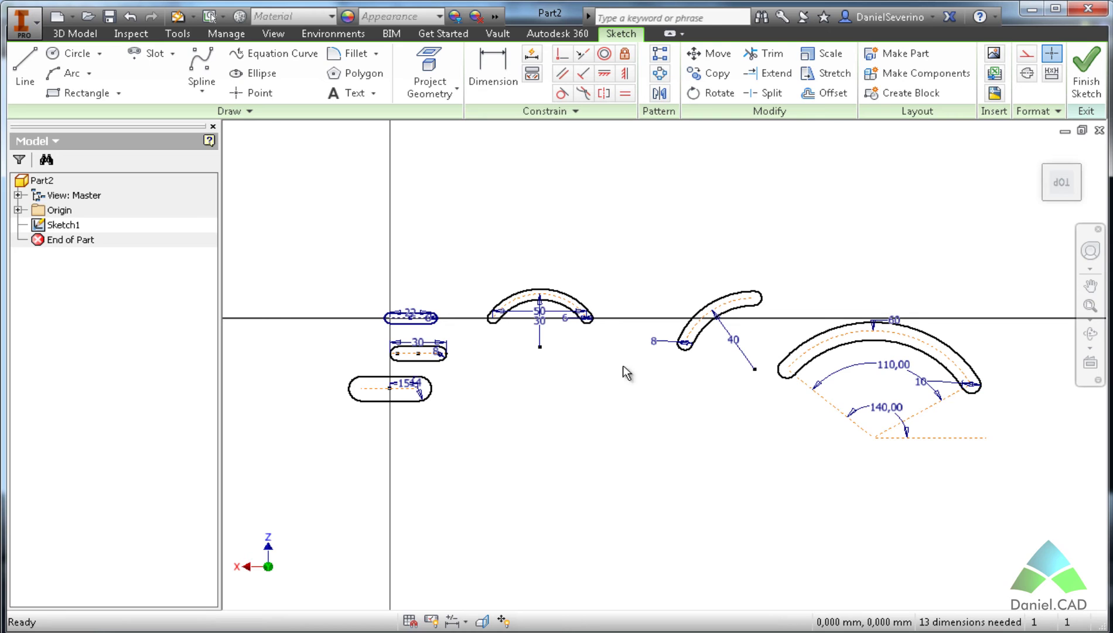
{"action": "left_click_drag", "start_coordinate": [985, 478], "coordinate": [340, 244]}
{"action": "key", "text": "Delete"}
{"action": "left_click", "coordinate": [1087, 73]}
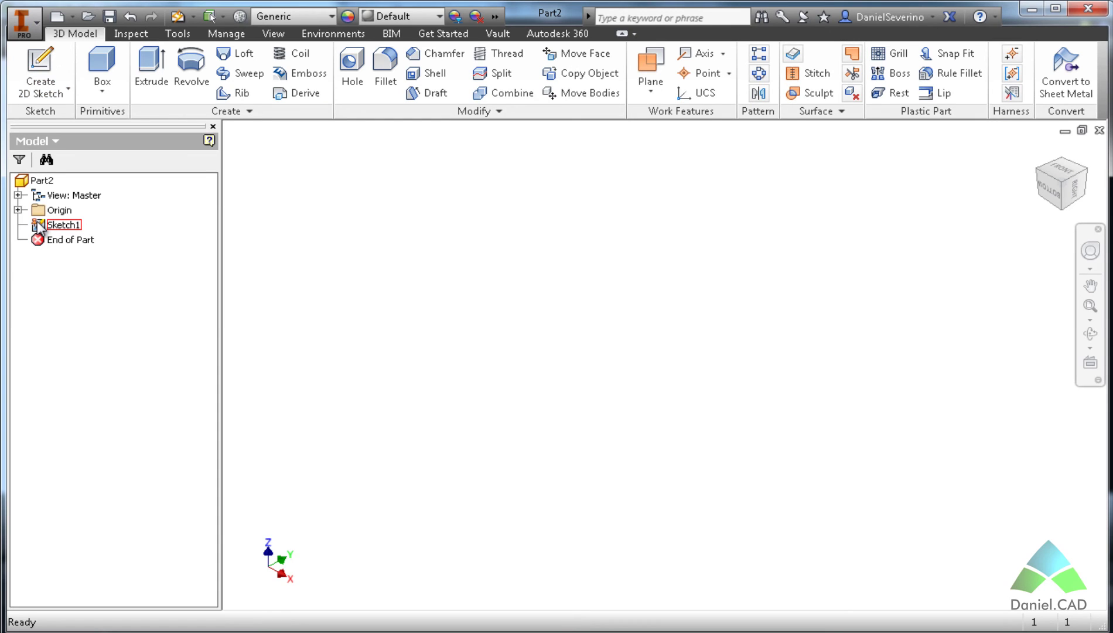
- Reopen Sketch1 and draw a rectangle 20 mm wide and 15 mm high with its lower corner at the origin
{"action": "double_click", "coordinate": [62, 225]}
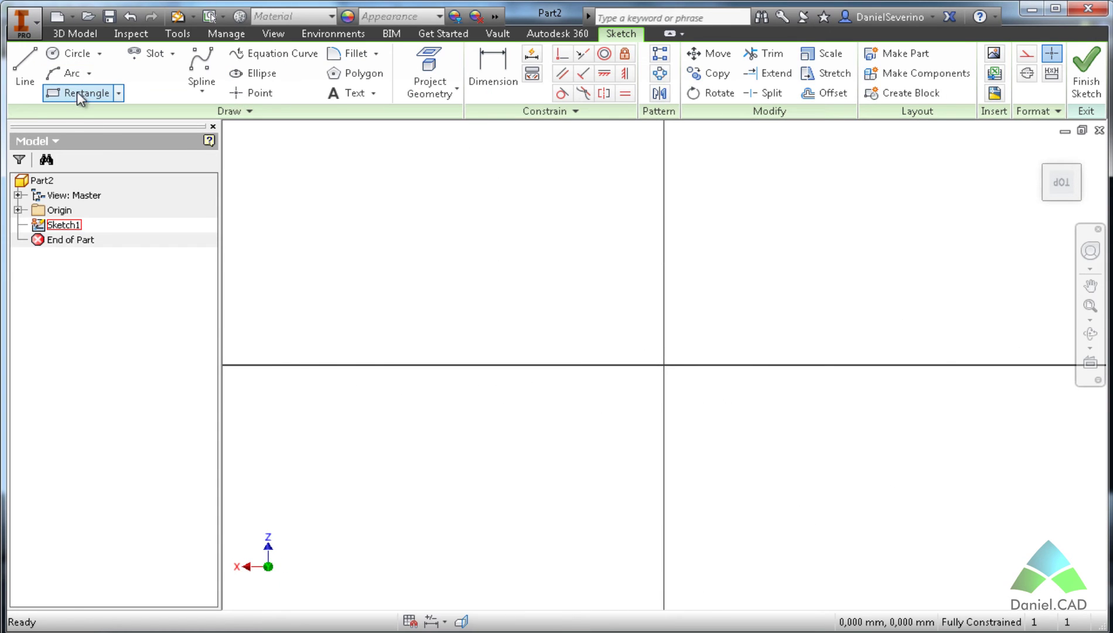
{"action": "left_click", "coordinate": [77, 93]}
{"action": "left_click", "coordinate": [664, 365]}
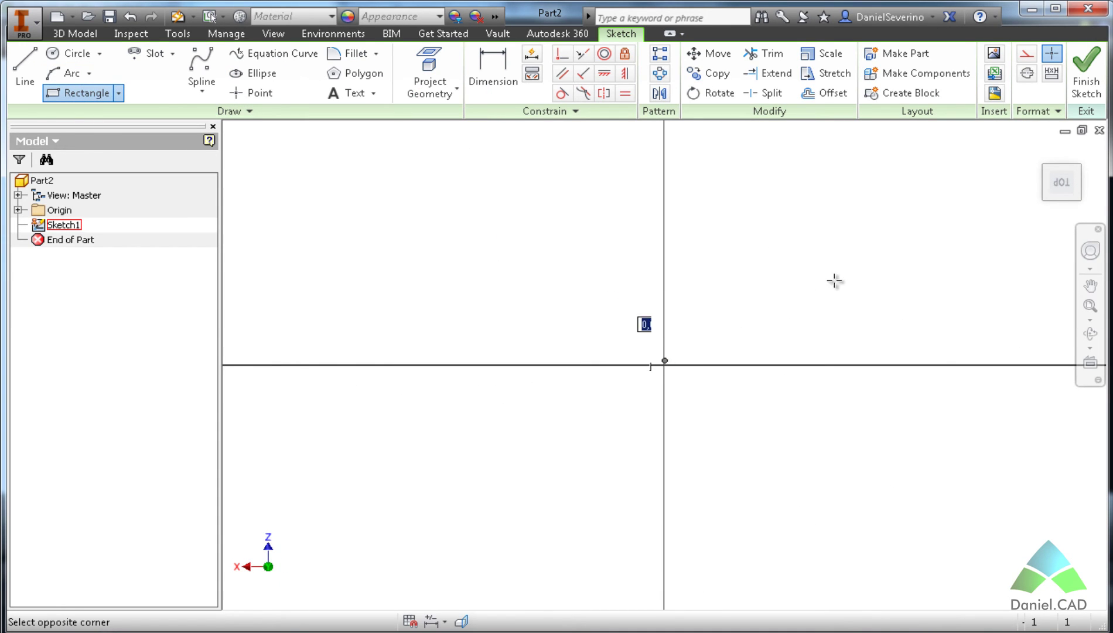
{"action": "type", "text": "20"}
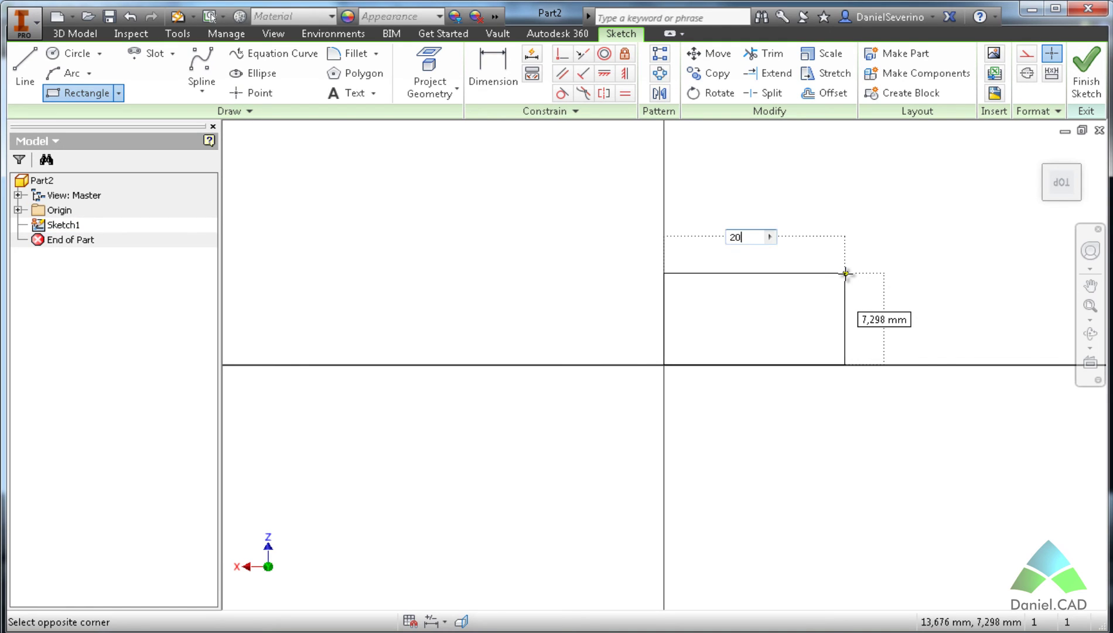
{"action": "key", "text": "Tab"}
{"action": "type", "text": "15"}
{"action": "key", "text": "Return"}
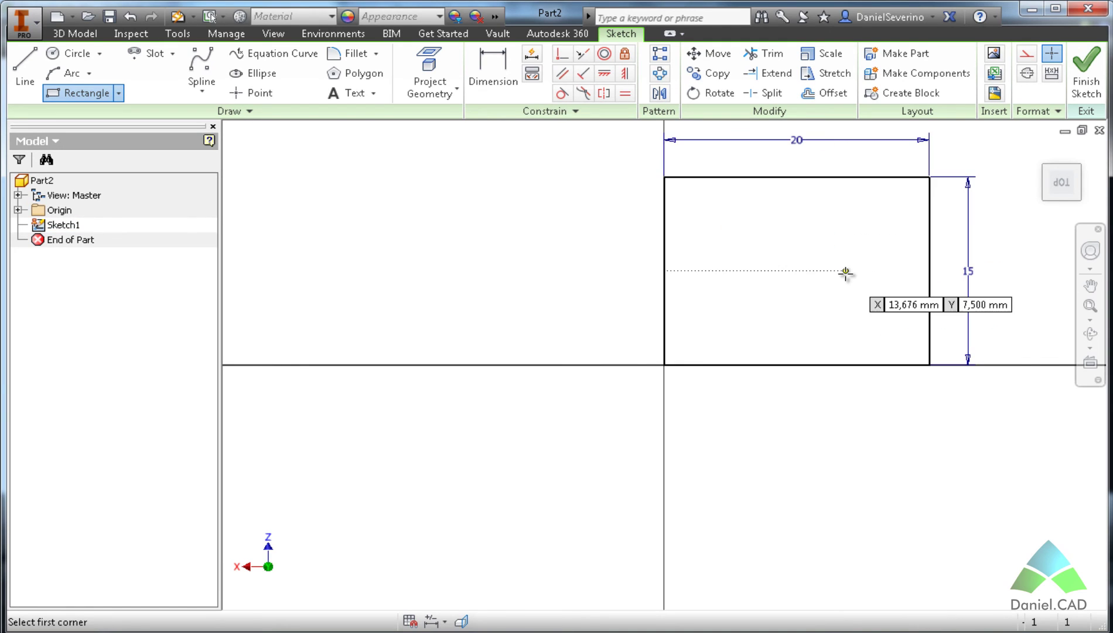
- Extrude the rectangle 6 mm into a solid block
{"action": "key", "text": "e"}
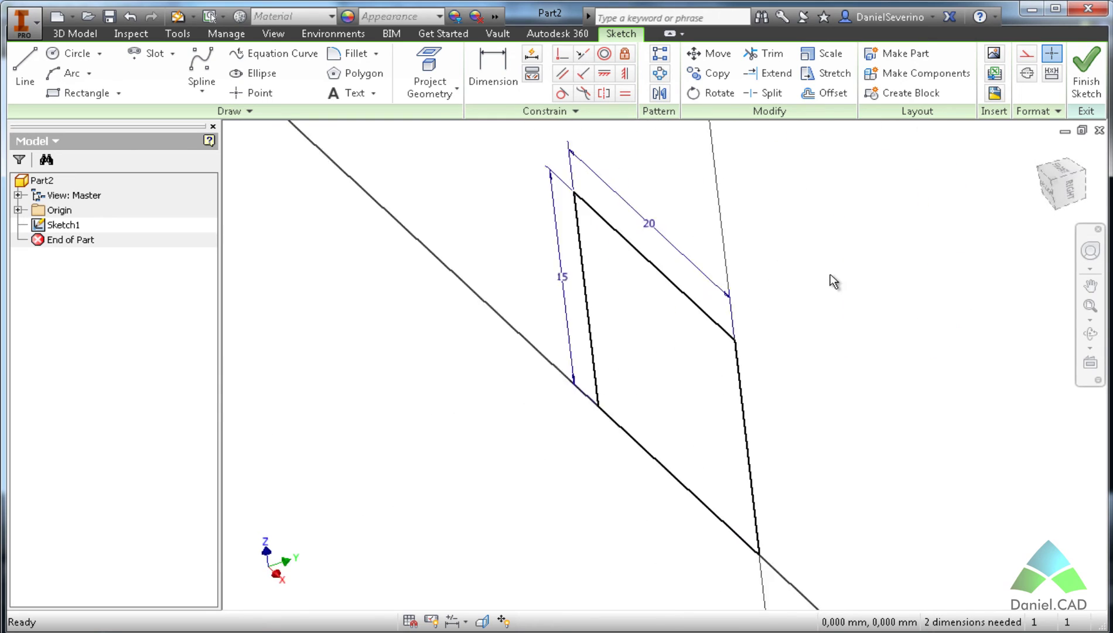
{"action": "type", "text": "6"}
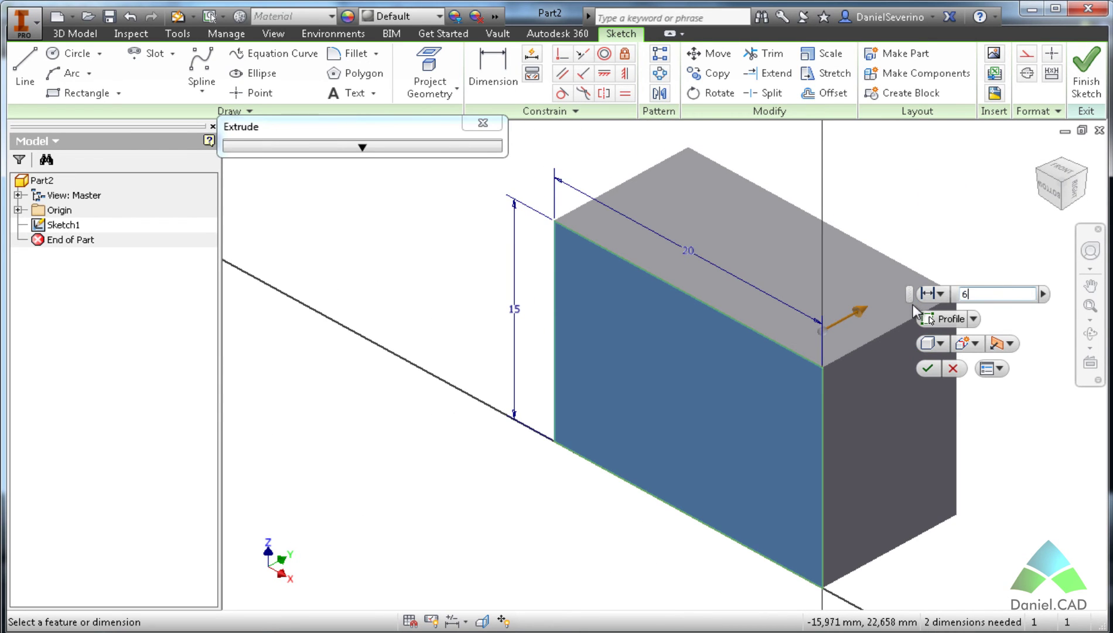
{"action": "key", "text": "Return"}
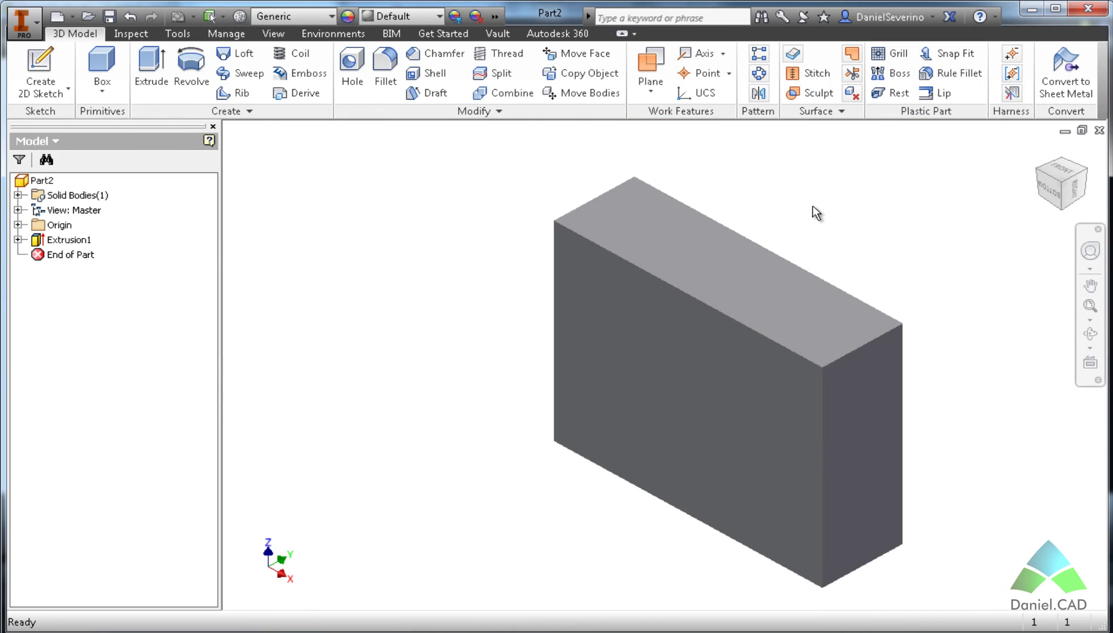
- Start a sketch on the block's large front face and draw a center-to-center slot along its horizontal midline, 15 mm between centers and 3.5 mm wide
{"action": "key", "text": "s"}
{"action": "left_click", "coordinate": [699, 354]}
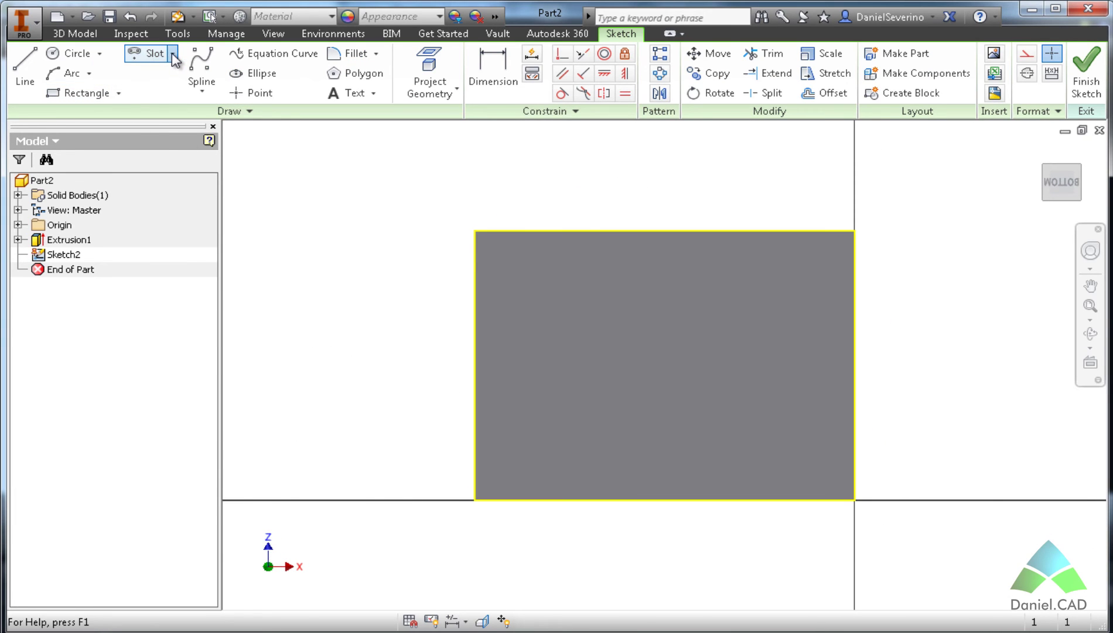
{"action": "left_click", "coordinate": [173, 54]}
{"action": "left_click", "coordinate": [167, 82]}
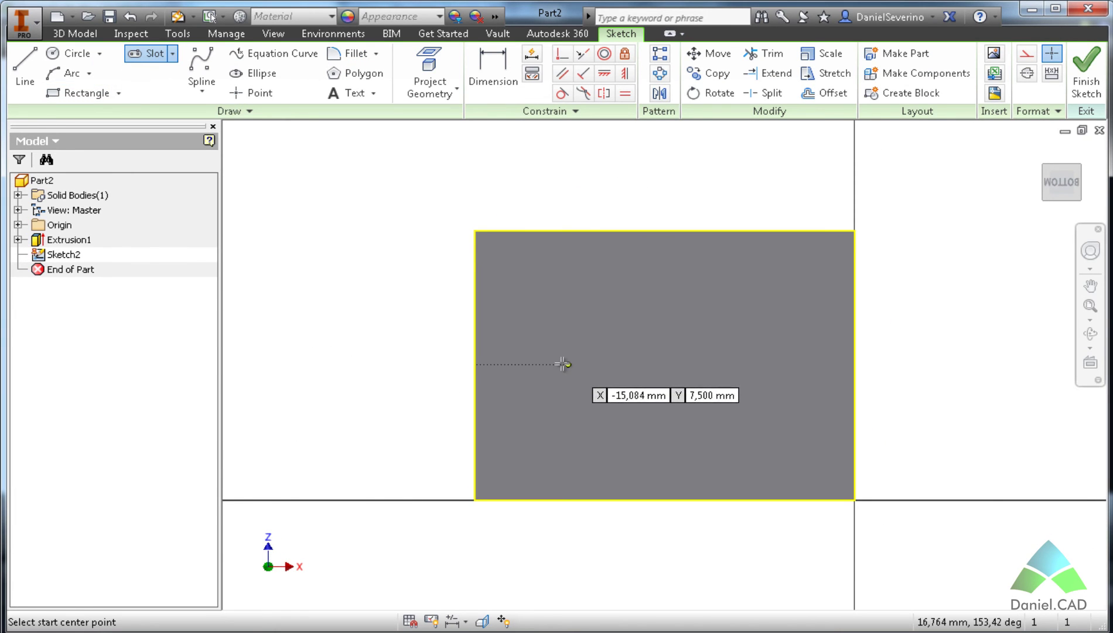
{"action": "left_click", "coordinate": [546, 363]}
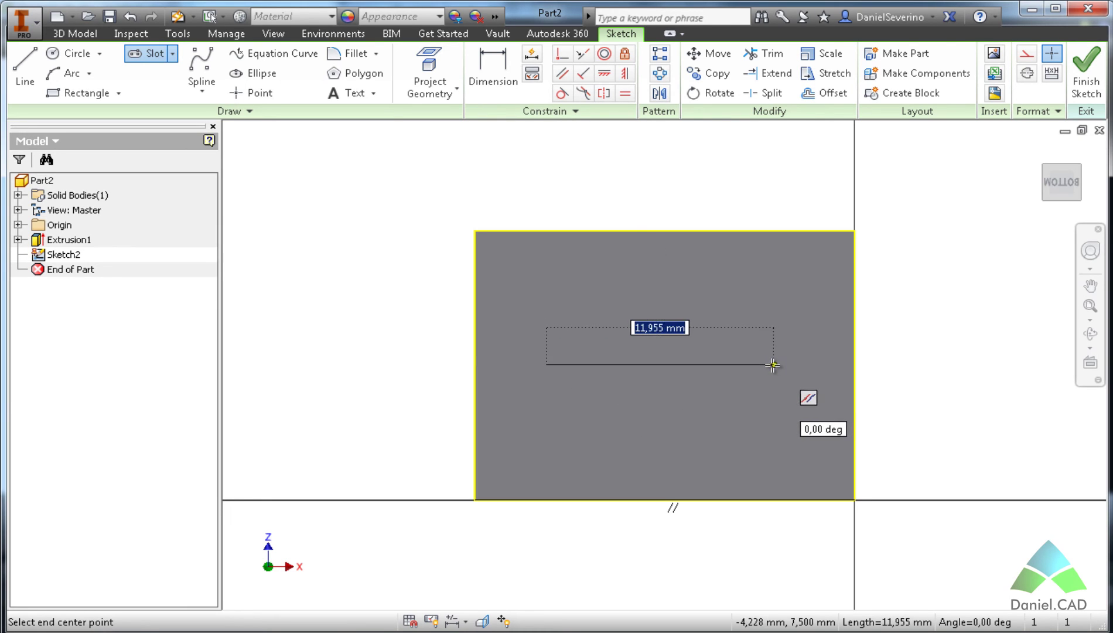
{"action": "type", "text": "15"}
{"action": "key", "text": "Return"}
{"action": "left_click", "coordinate": [769, 366]}
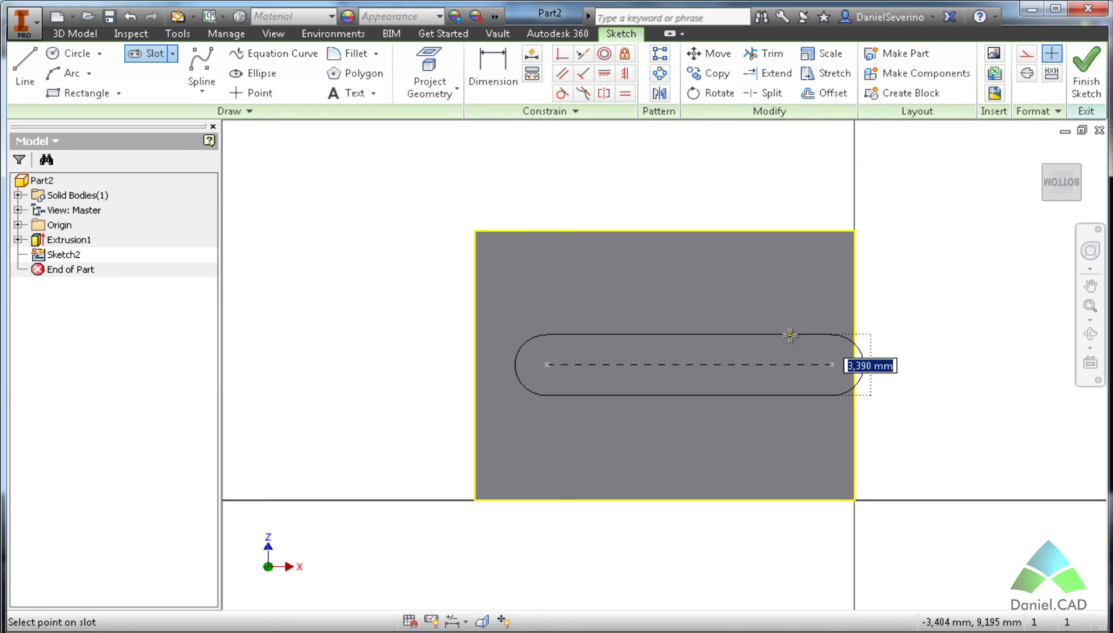
{"action": "type", "text": "3.5"}
{"action": "key", "text": "Return"}
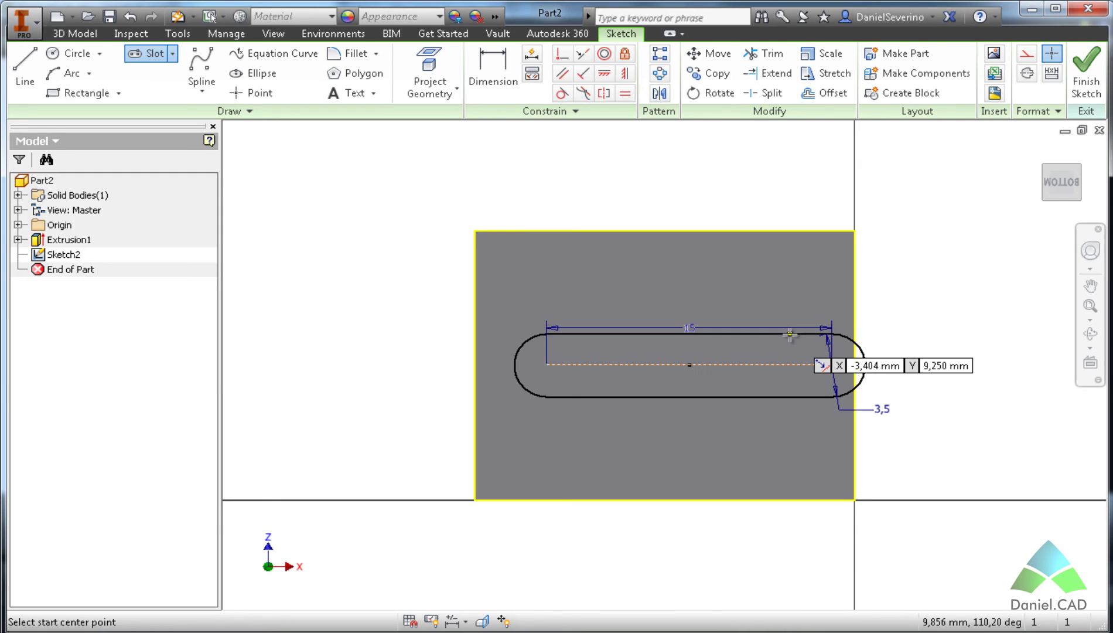
{"action": "key", "text": "Escape"}
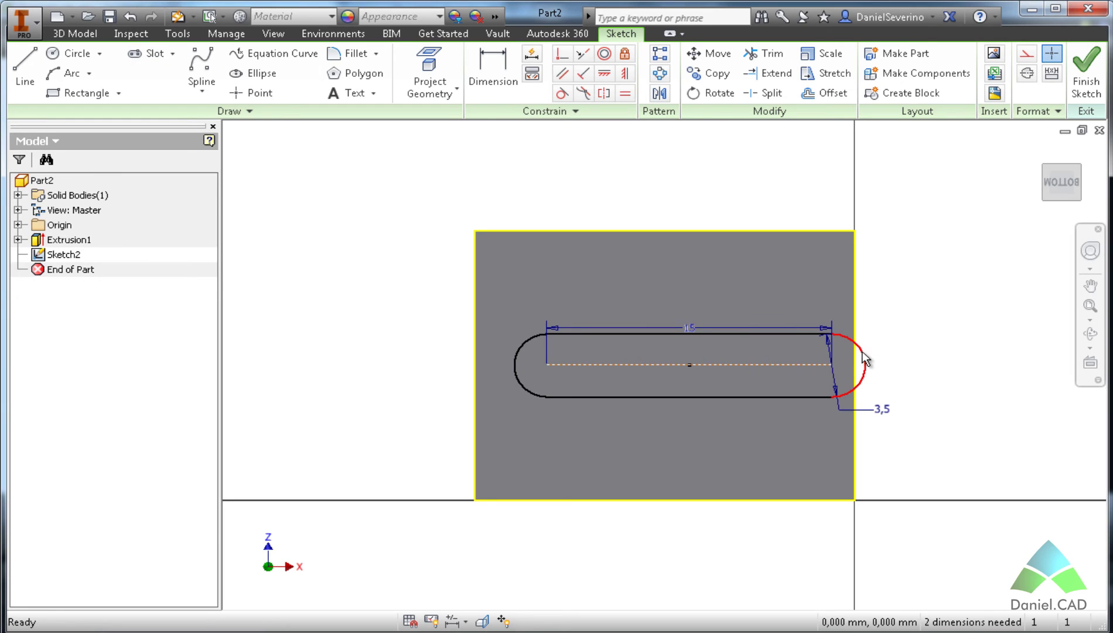
- Dimension the slot's left arc center 2 mm from the face's left vertical edge
{"action": "scroll", "coordinate": [900, 354], "scroll_direction": "up", "scroll_amount": 3}
{"action": "scroll", "coordinate": [835, 373], "scroll_direction": "down", "scroll_amount": 3}
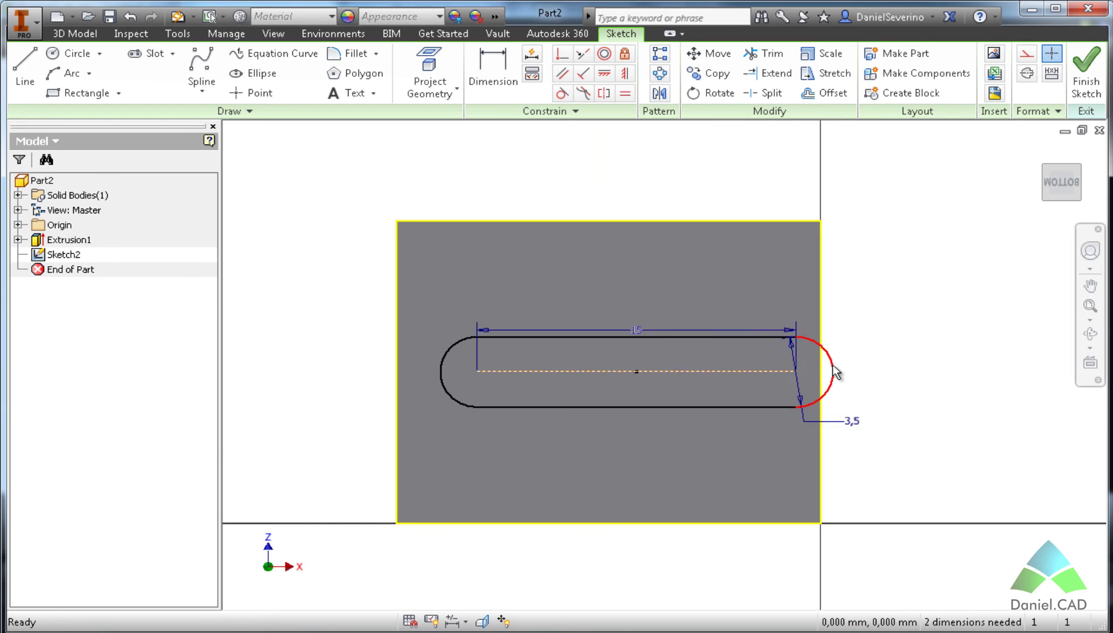
{"action": "key", "text": "d"}
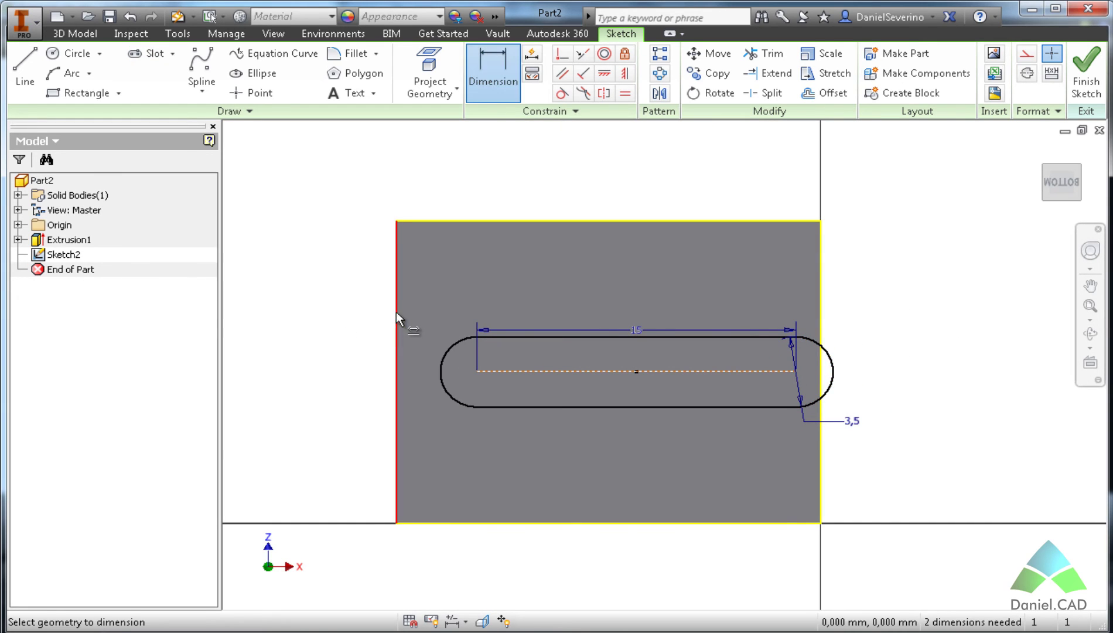
{"action": "left_click", "coordinate": [479, 373]}
{"action": "left_click", "coordinate": [455, 294]}
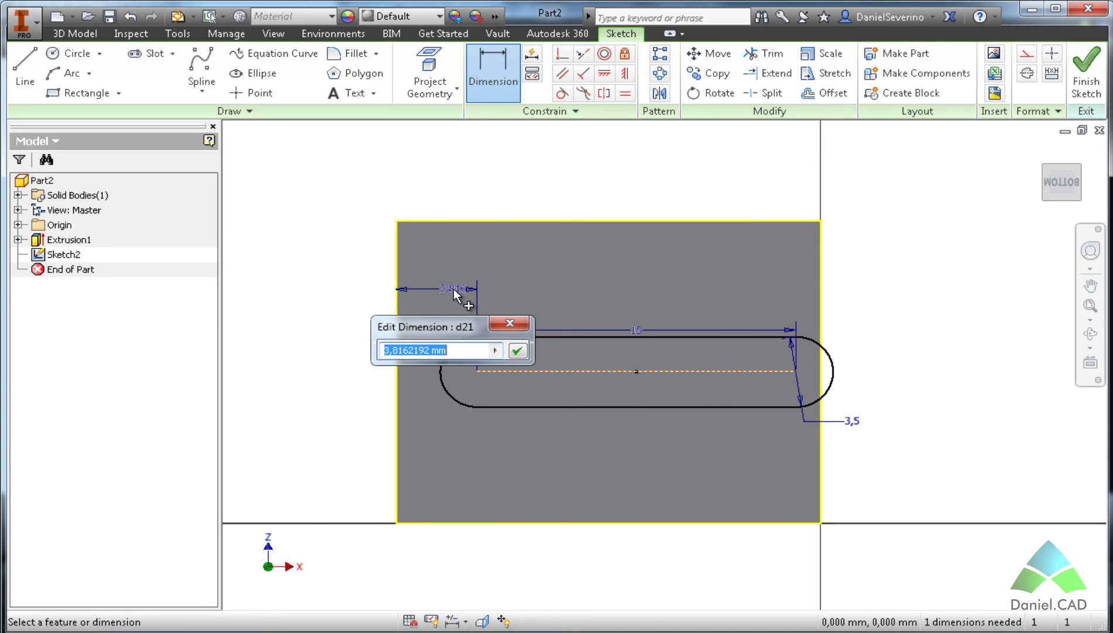
{"action": "type", "text": "2"}
{"action": "key", "text": "Return"}
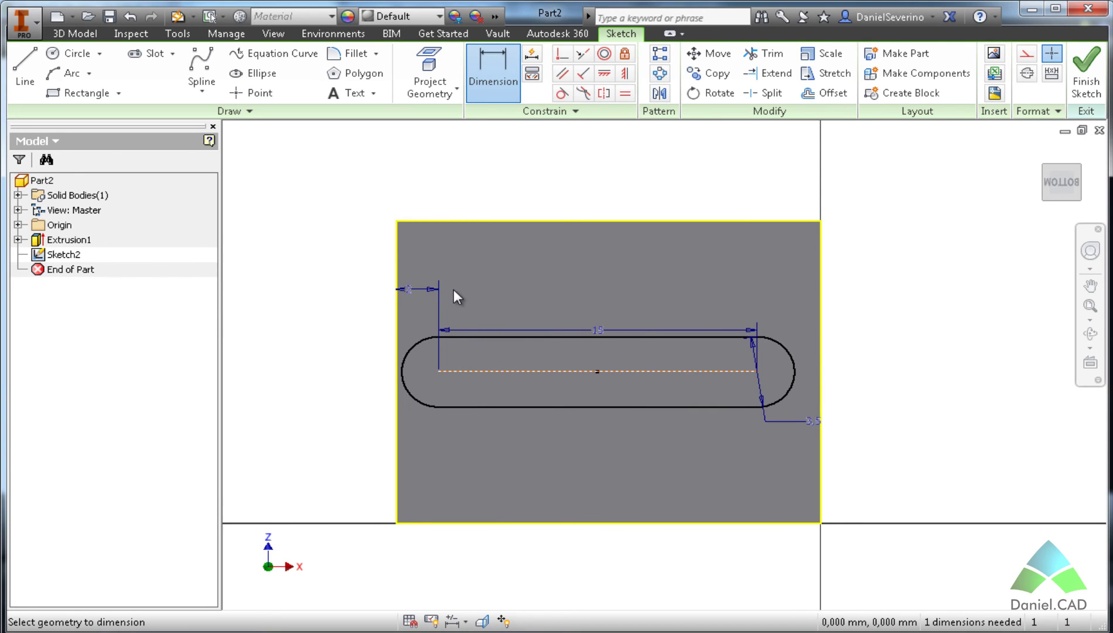
- Set the slot's distance from the left edge to 2.5 mm and its center-to-center length to 10 mm
{"action": "double_click", "coordinate": [407, 289]}
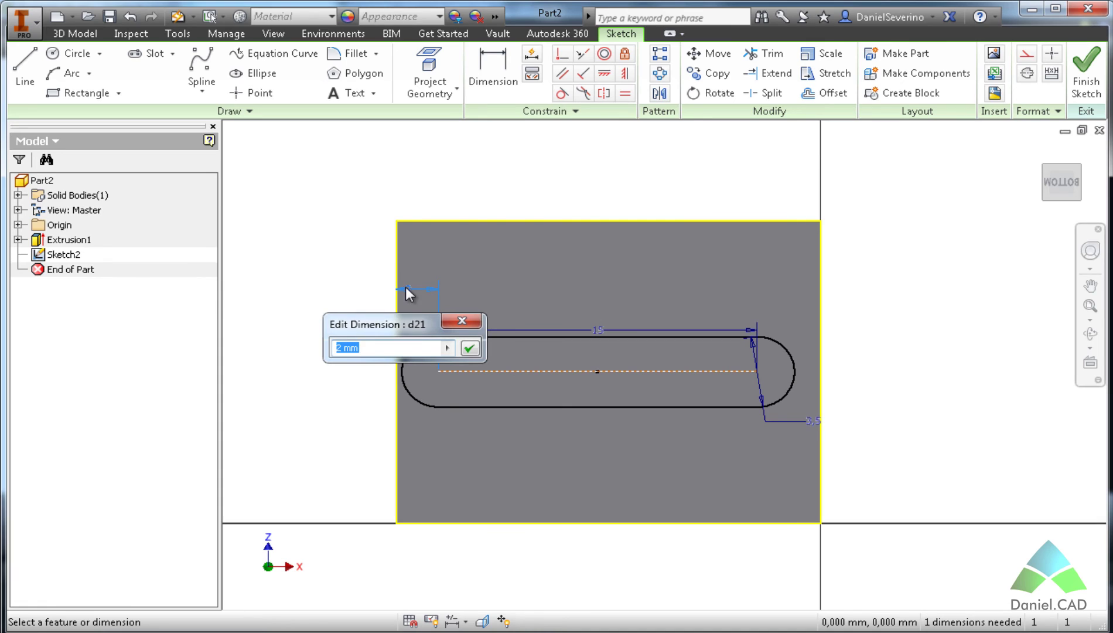
{"action": "type", "text": "2,5"}
{"action": "key", "text": "Return"}
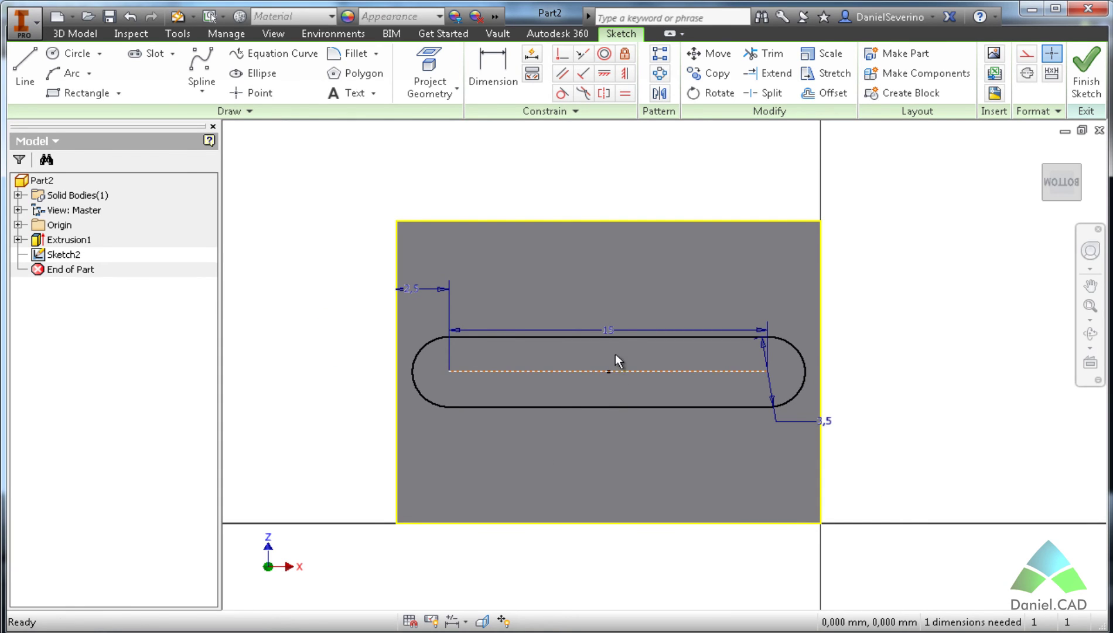
{"action": "double_click", "coordinate": [608, 332]}
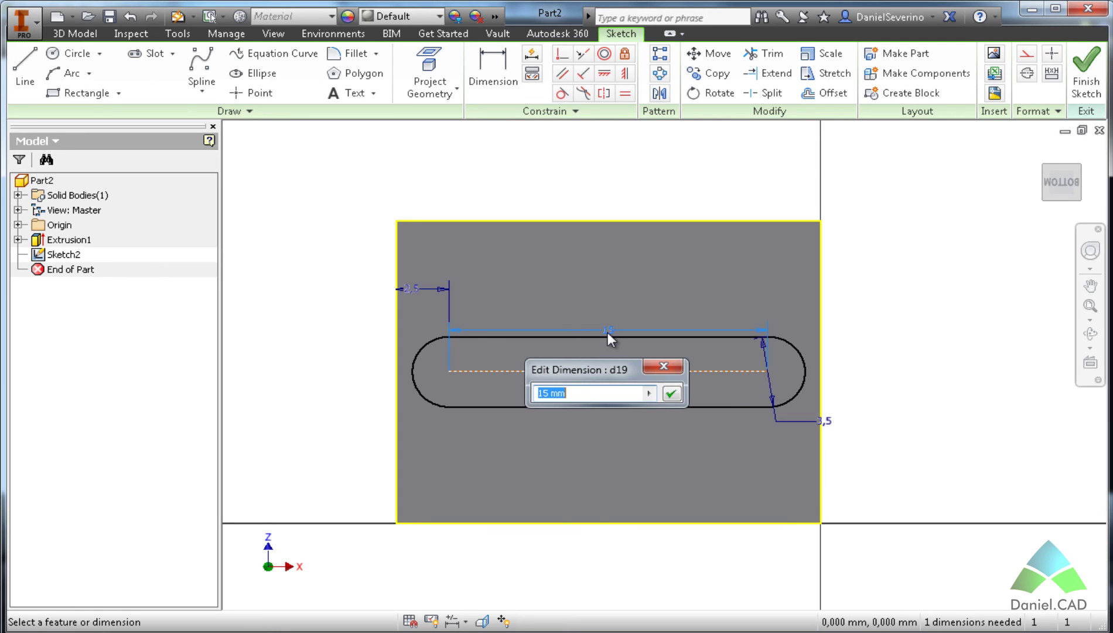
{"action": "type", "text": "10"}
{"action": "key", "text": "Return"}
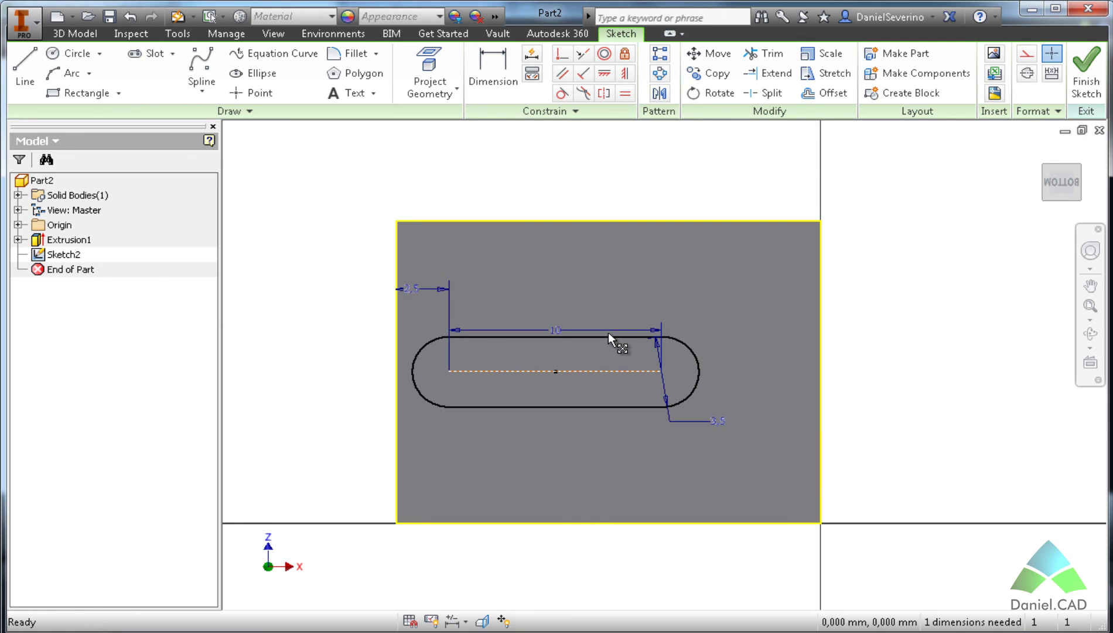
- Set the slot's distance from the face's left edge to 6 mm and finally to 5 mm
{"action": "double_click", "coordinate": [422, 289]}
{"action": "type", "text": "6"}
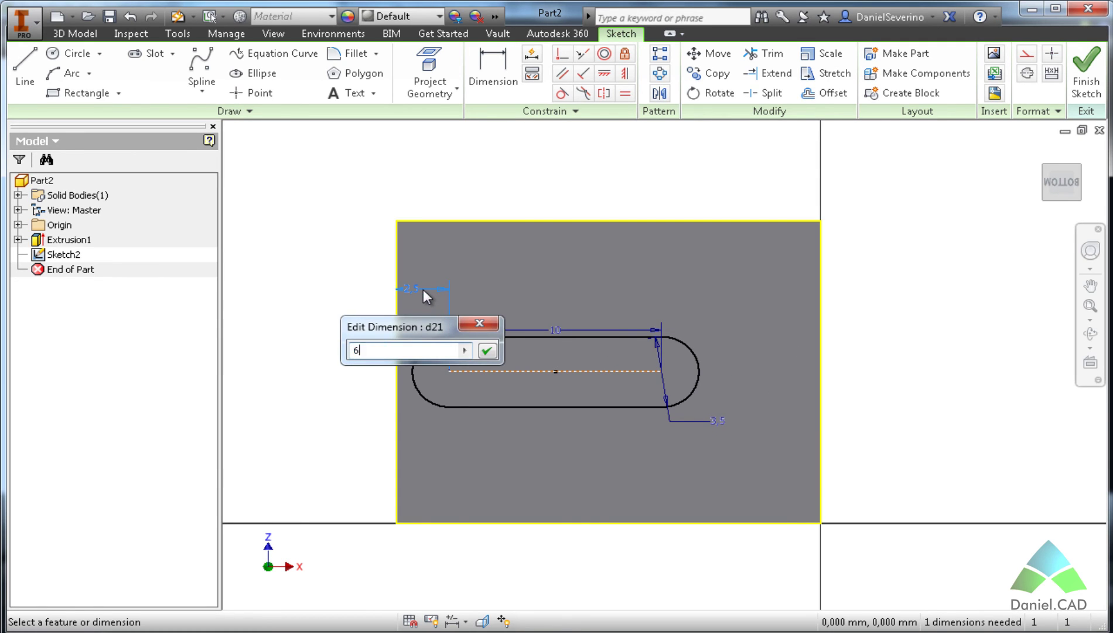
{"action": "key", "text": "Return"}
{"action": "double_click", "coordinate": [434, 289]}
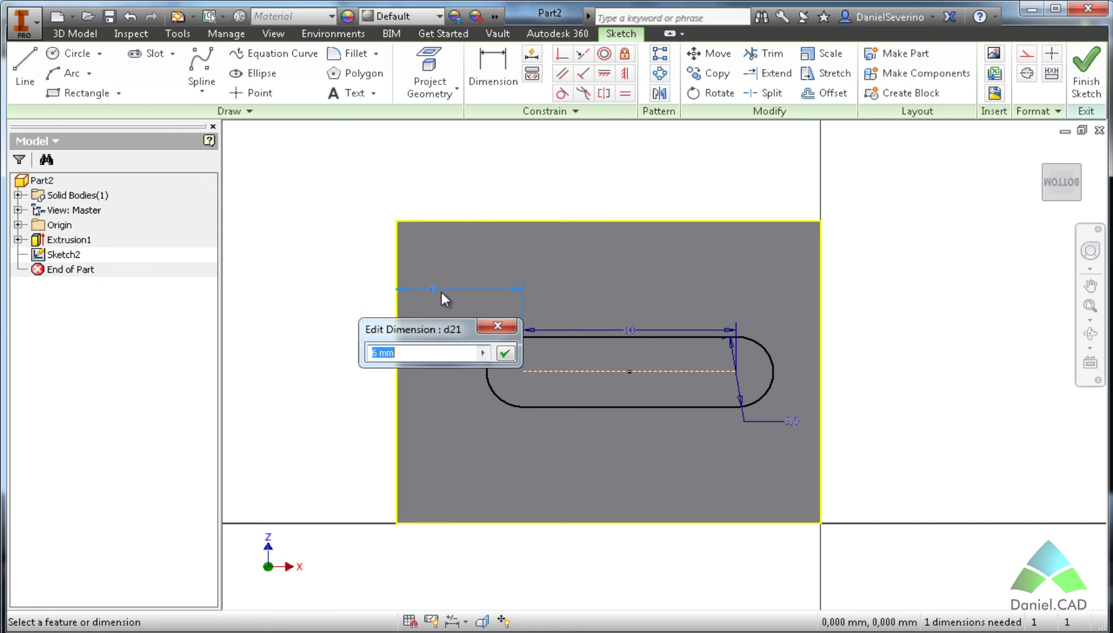
{"action": "type", "text": "5"}
{"action": "key", "text": "Return"}
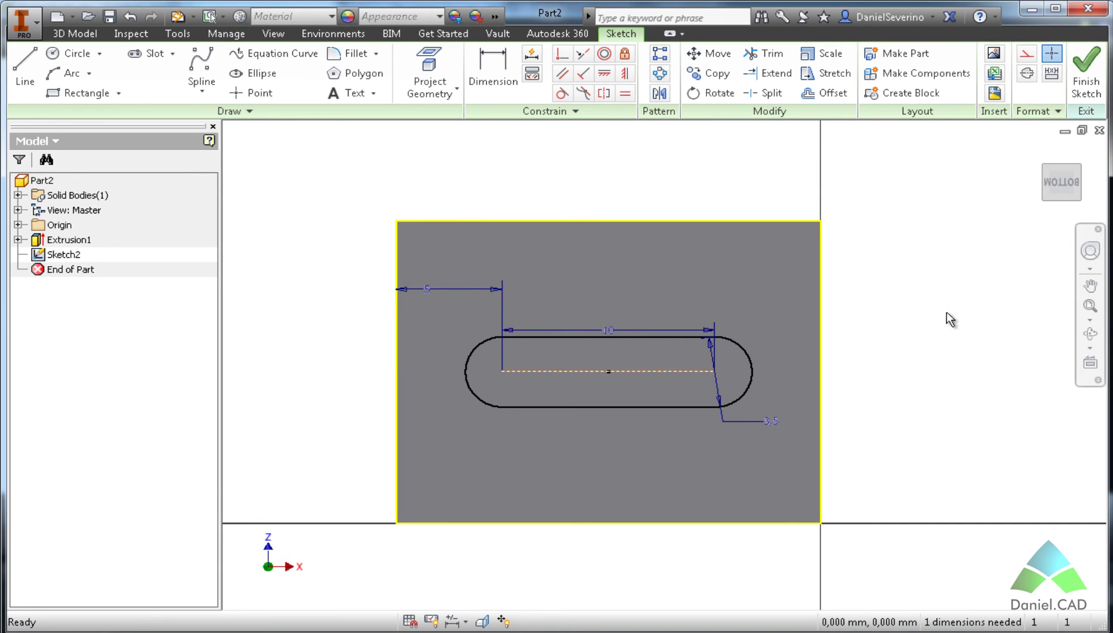
{"action": "key", "text": "F6"}
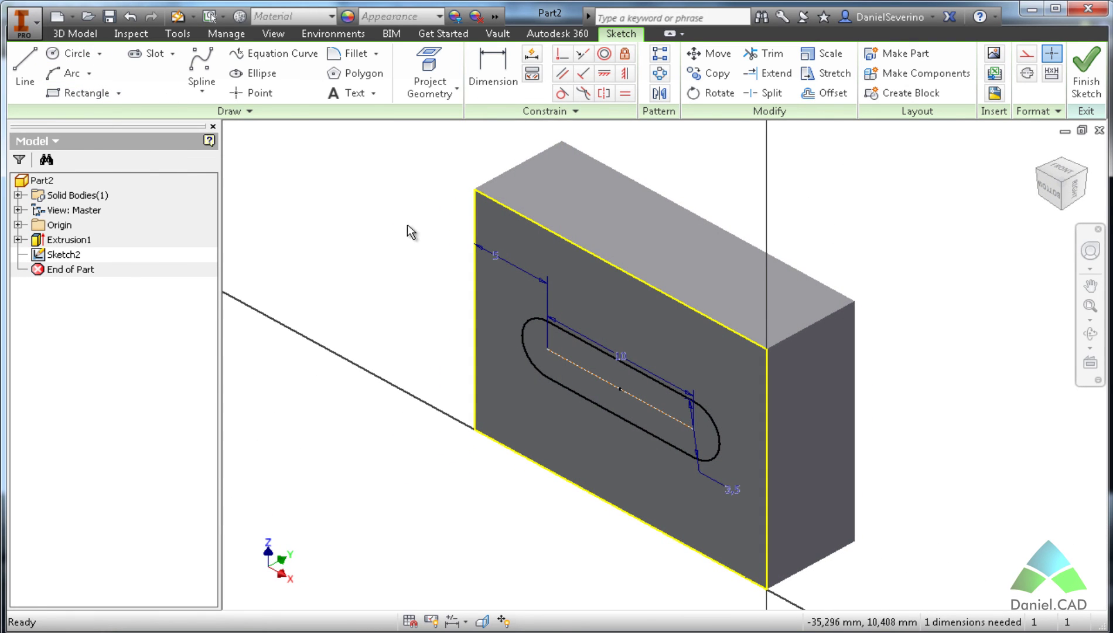
{"action": "key", "text": "e"}
{"action": "left_click", "coordinate": [624, 381]}
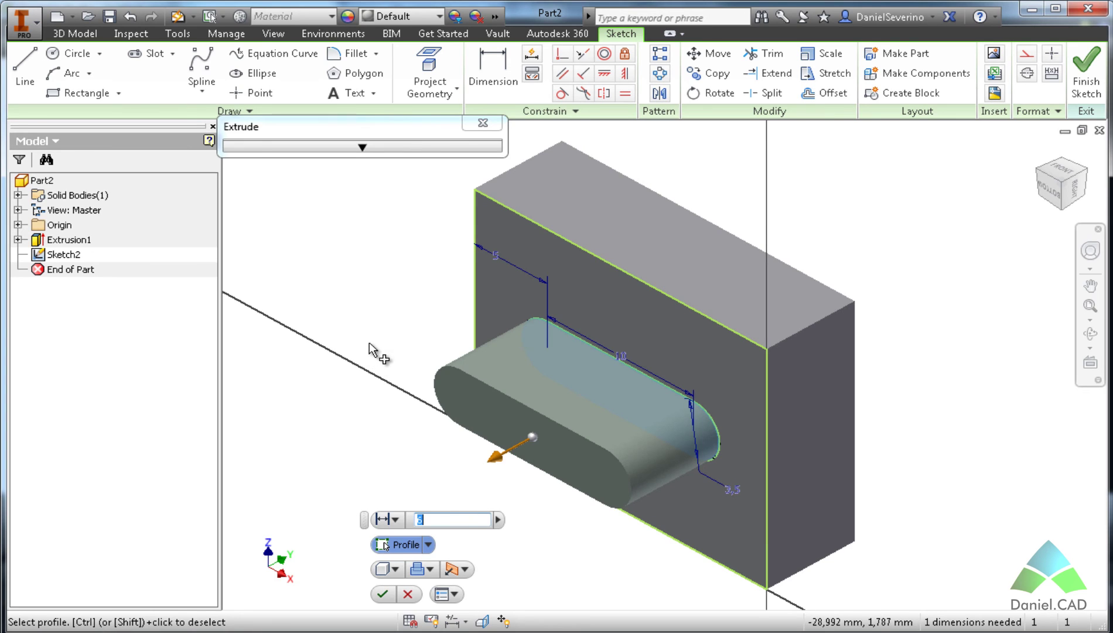
{"action": "left_click", "coordinate": [423, 568]}
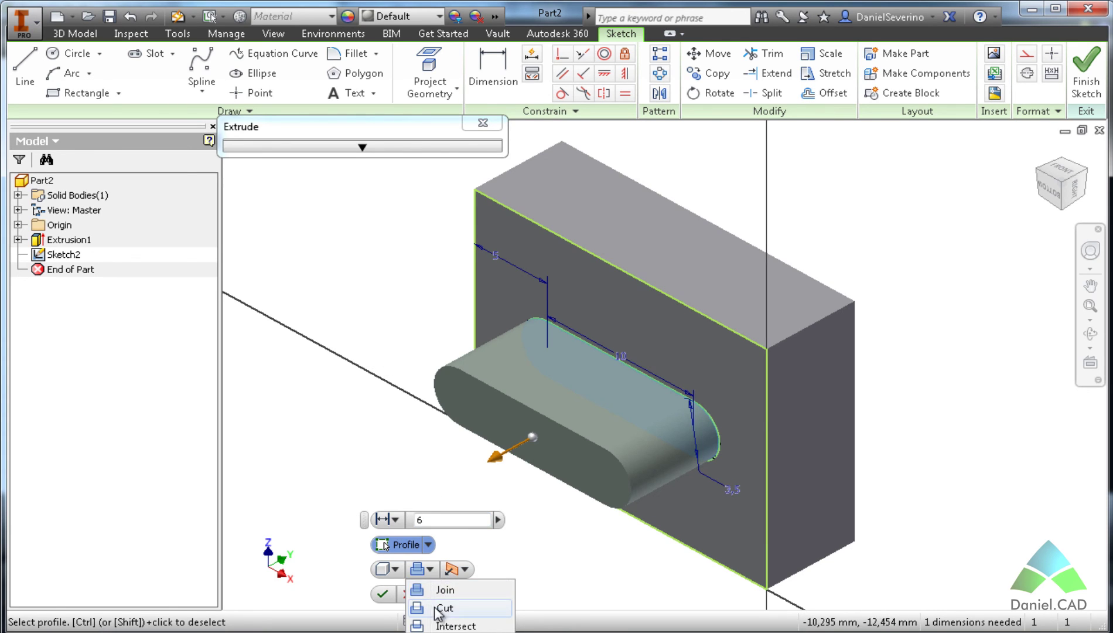
{"action": "left_click", "coordinate": [438, 609]}
{"action": "mouse_move", "coordinate": [389, 387]}
{"action": "middle_mouse_down"}
{"action": "mouse_move", "coordinate": [494, 330]}
{"action": "mouse_move", "coordinate": [574, 335]}
{"action": "mouse_move", "coordinate": [521, 325]}
{"action": "mouse_move", "coordinate": [413, 379]}
{"action": "middle_mouse_up"}
{"action": "key", "text": "Escape"}
- Extrude the slot profile as a 6 mm cut into the block
{"action": "key", "text": "e"}
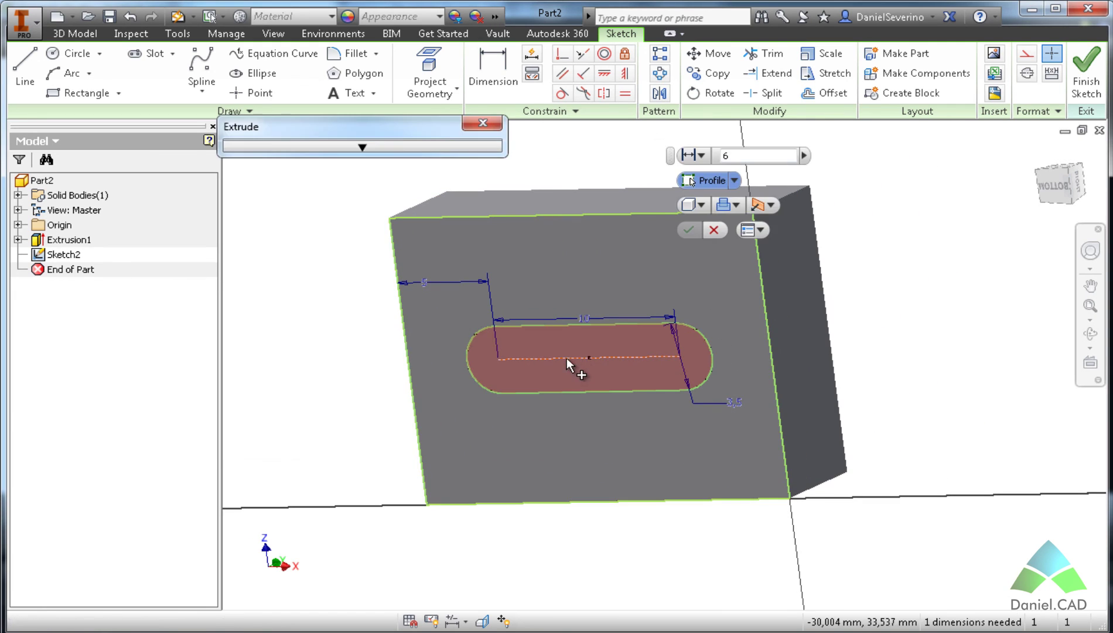
{"action": "left_click", "coordinate": [408, 525]}
{"action": "left_click", "coordinate": [431, 564]}
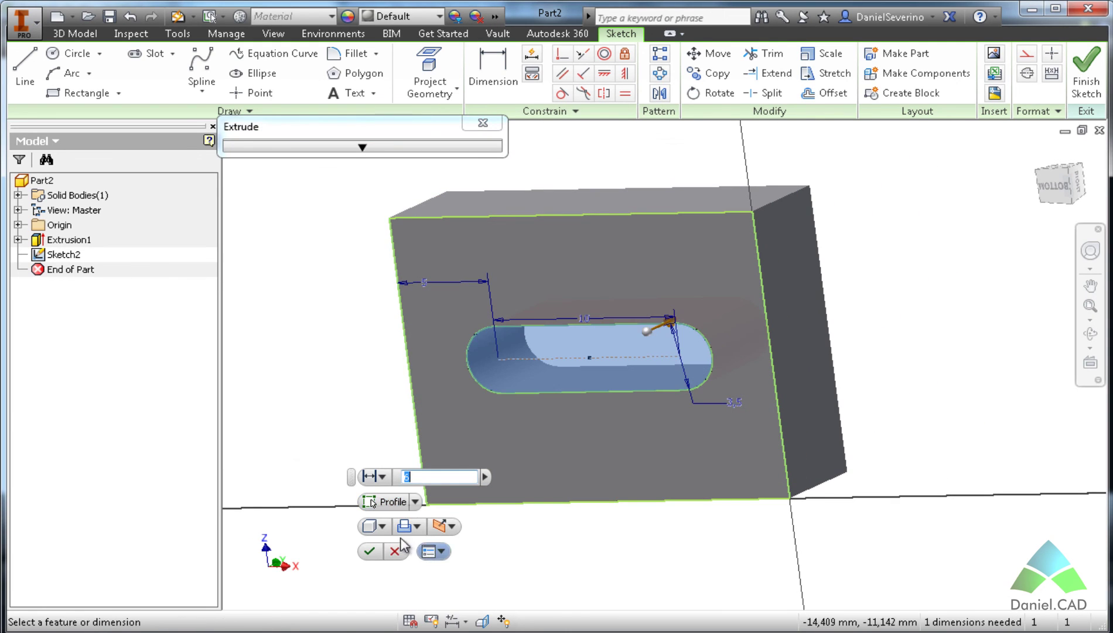
{"action": "left_click", "coordinate": [369, 551]}
{"action": "key", "text": "F6"}
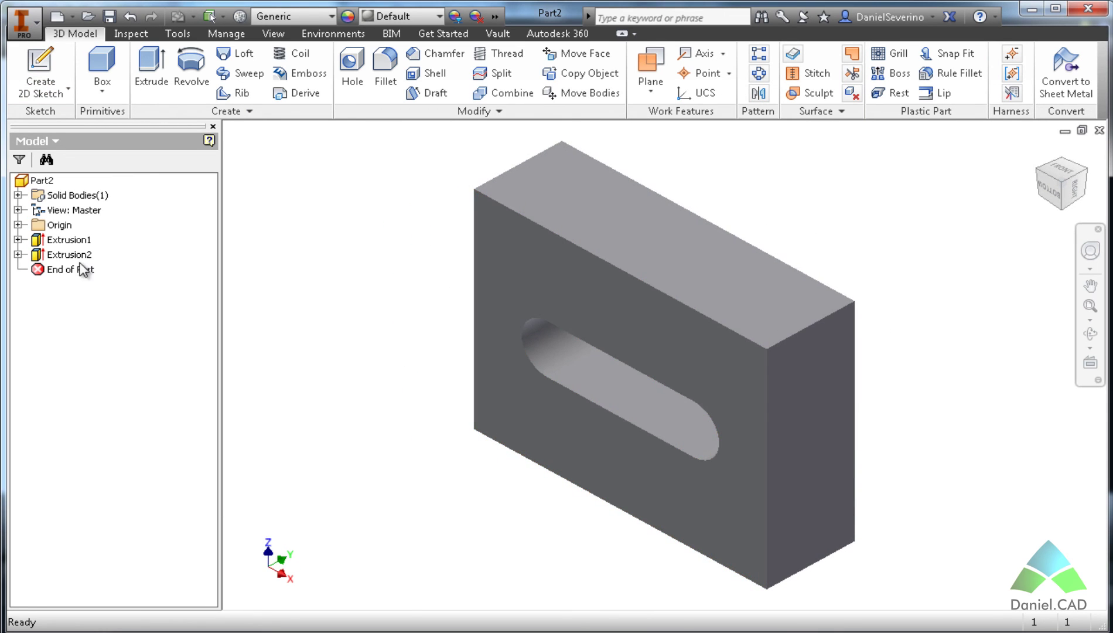
- Delete both extrusions, the block and the slot cut, together with their consumed sketches
{"action": "left_click", "coordinate": [69, 239]}
{"action": "left_click", "coordinate": [80, 251], "text": "shift"}
{"action": "key", "text": "Delete"}
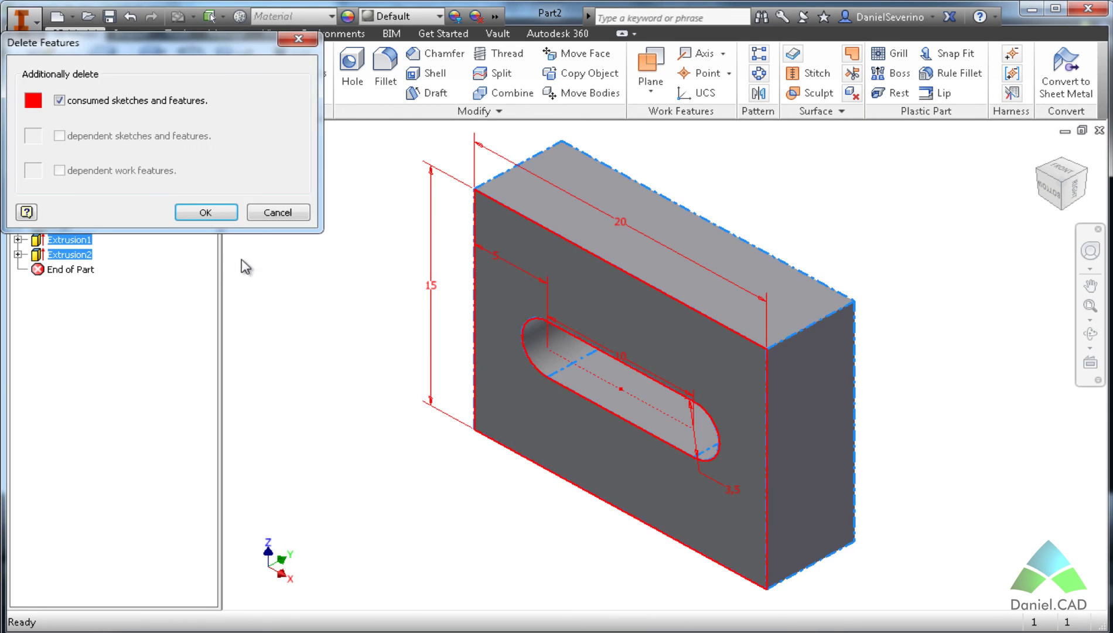
{"action": "left_click", "coordinate": [185, 212]}
- Start a sketch on the XZ origin plane and draw a three-point arc slot curving up to the right, with a radius of about 23 mm
{"action": "left_click", "coordinate": [46, 79]}
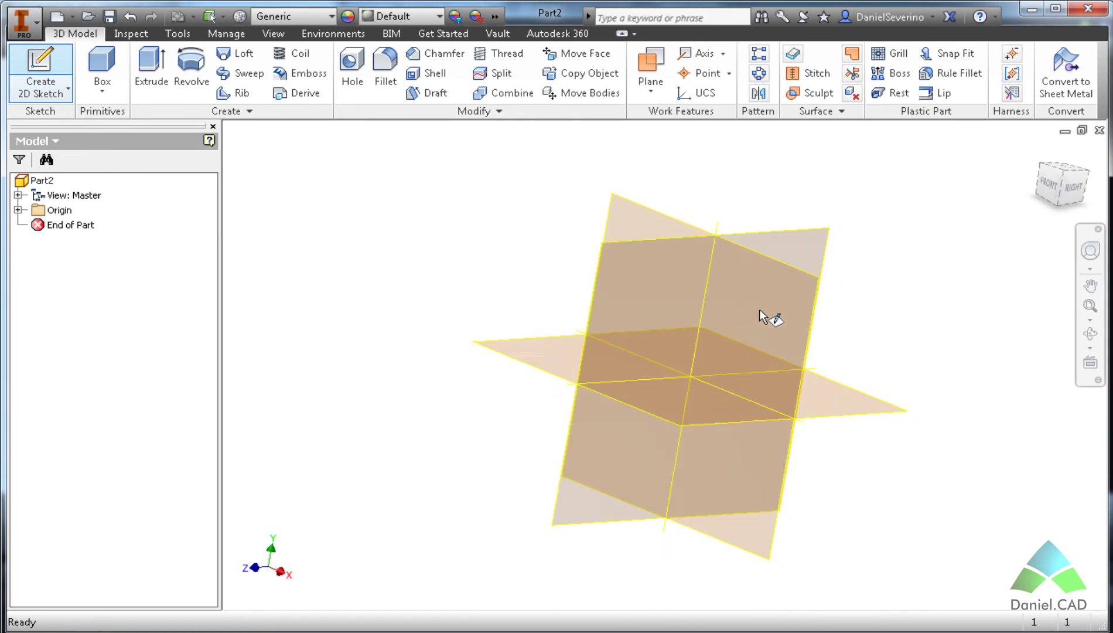
{"action": "left_click", "coordinate": [588, 254]}
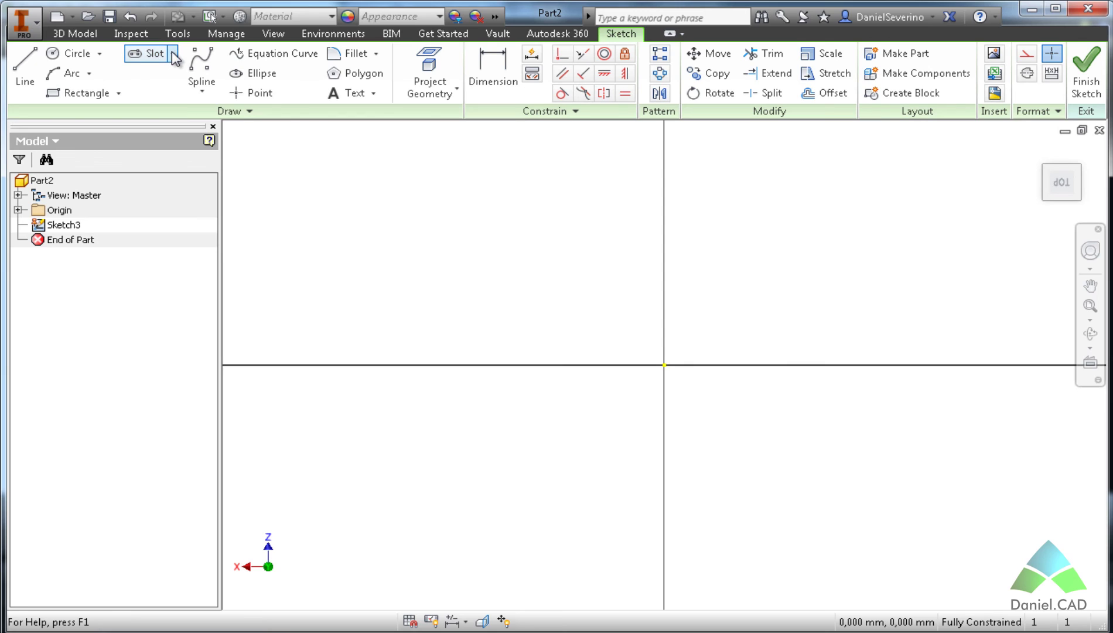
{"action": "left_click", "coordinate": [173, 55]}
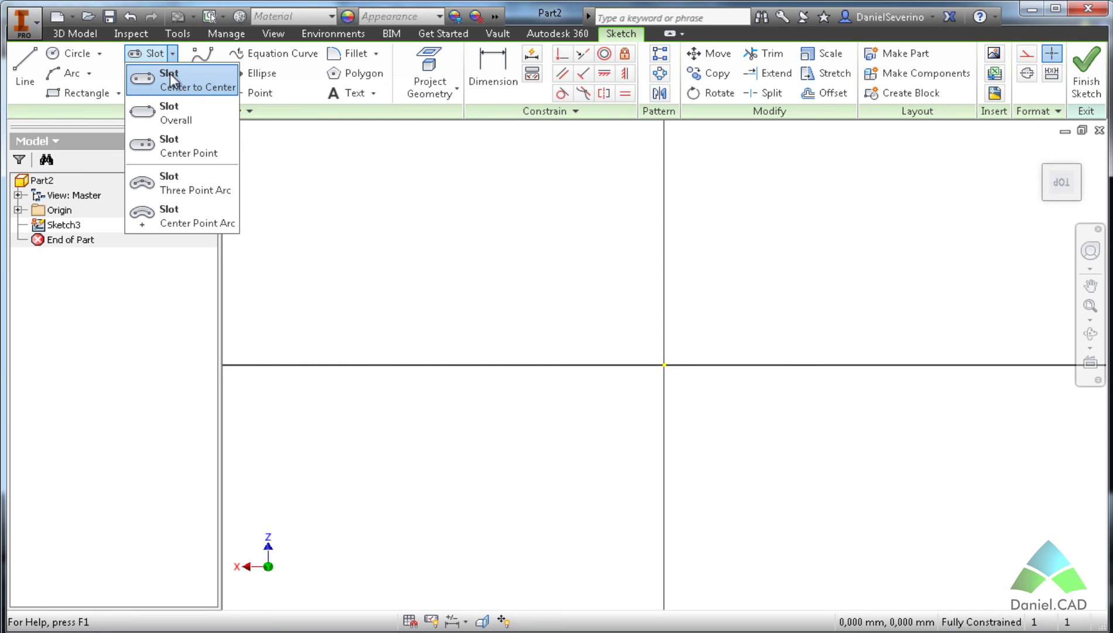
{"action": "left_click", "coordinate": [170, 188]}
{"action": "left_click", "coordinate": [360, 433]}
{"action": "left_click", "coordinate": [595, 167]}
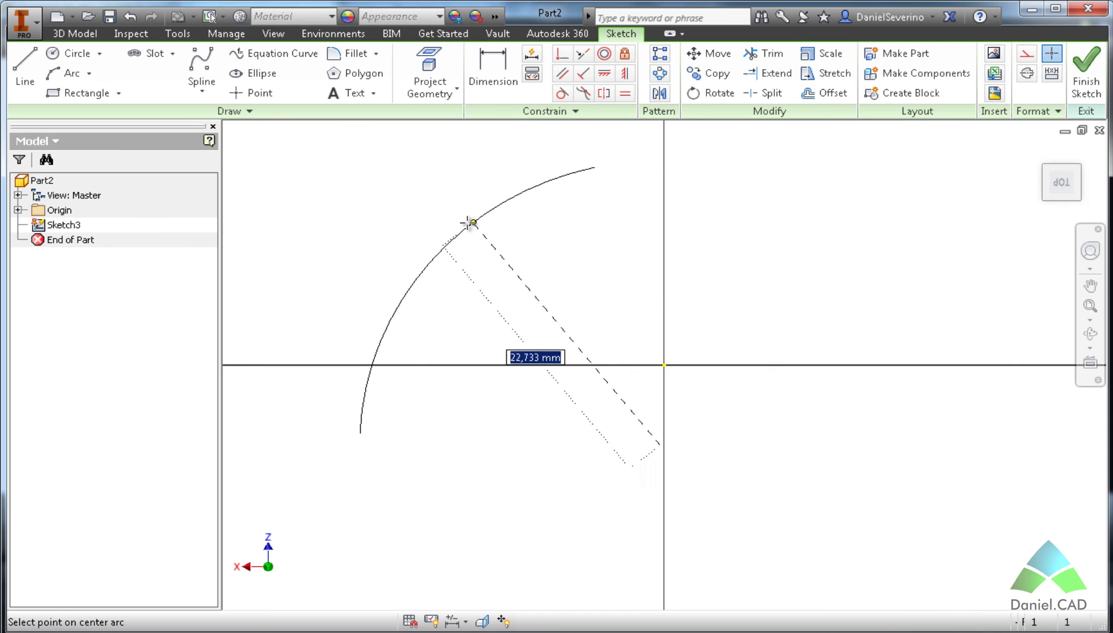
{"action": "left_click", "coordinate": [469, 223]}
{"action": "left_click", "coordinate": [460, 190]}
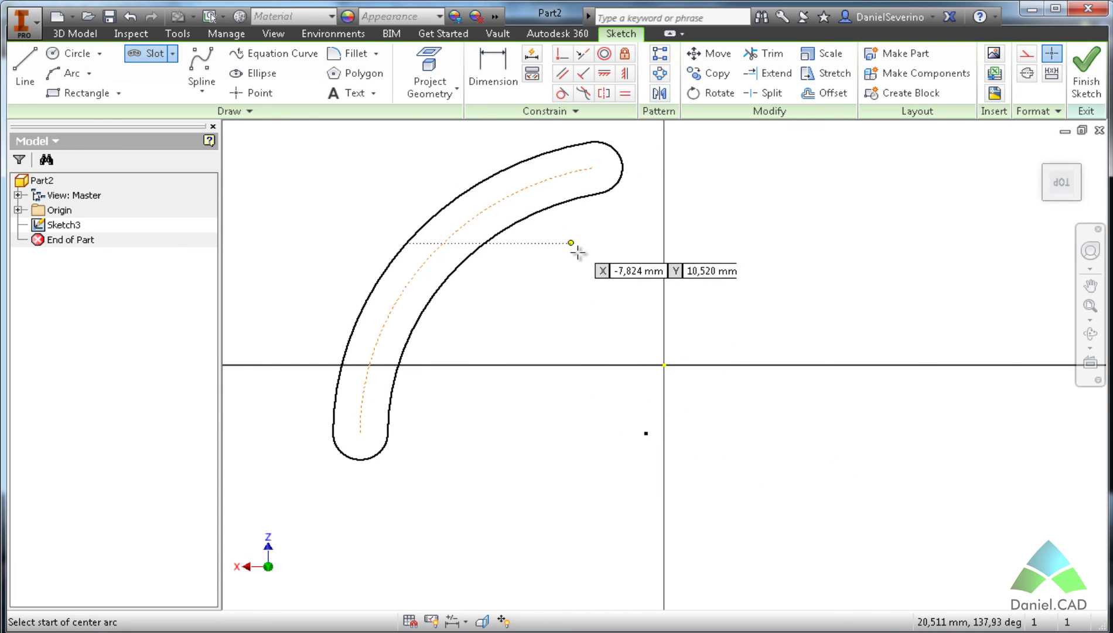
{"action": "key", "text": "Escape"}
- Draw a vertical line about 31 mm long to the right of the arc slot
{"action": "scroll", "coordinate": [581, 263], "scroll_direction": "down", "scroll_amount": 3}
{"action": "scroll", "coordinate": [567, 288], "scroll_direction": "up", "scroll_amount": 3}
{"action": "scroll", "coordinate": [638, 204], "scroll_direction": "down", "scroll_amount": 1}
{"action": "key", "text": "l"}
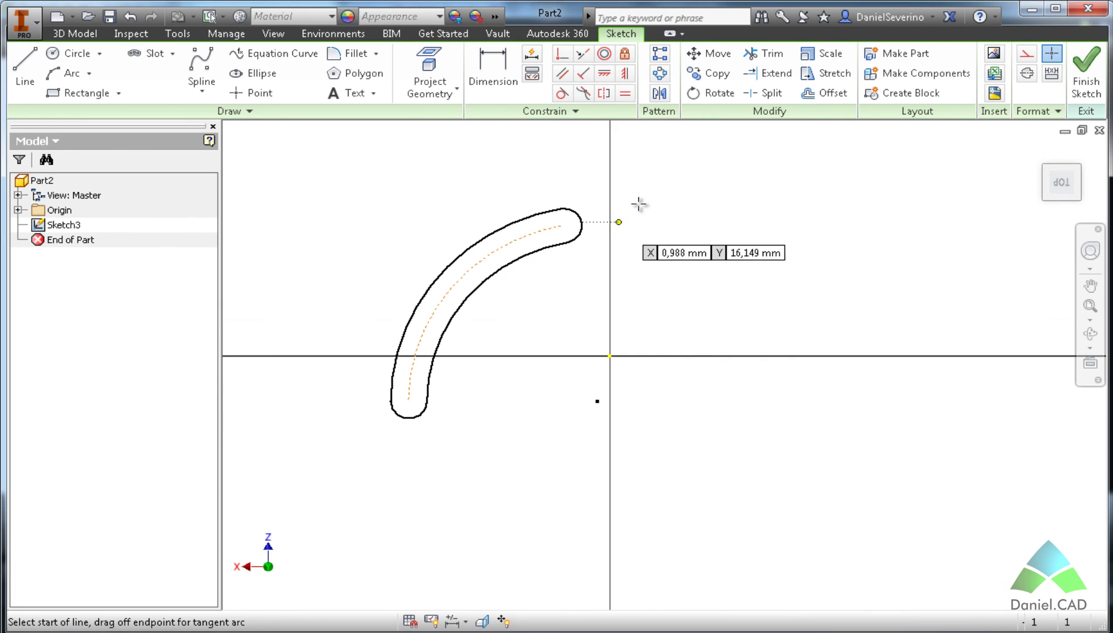
{"action": "left_click", "coordinate": [664, 189]}
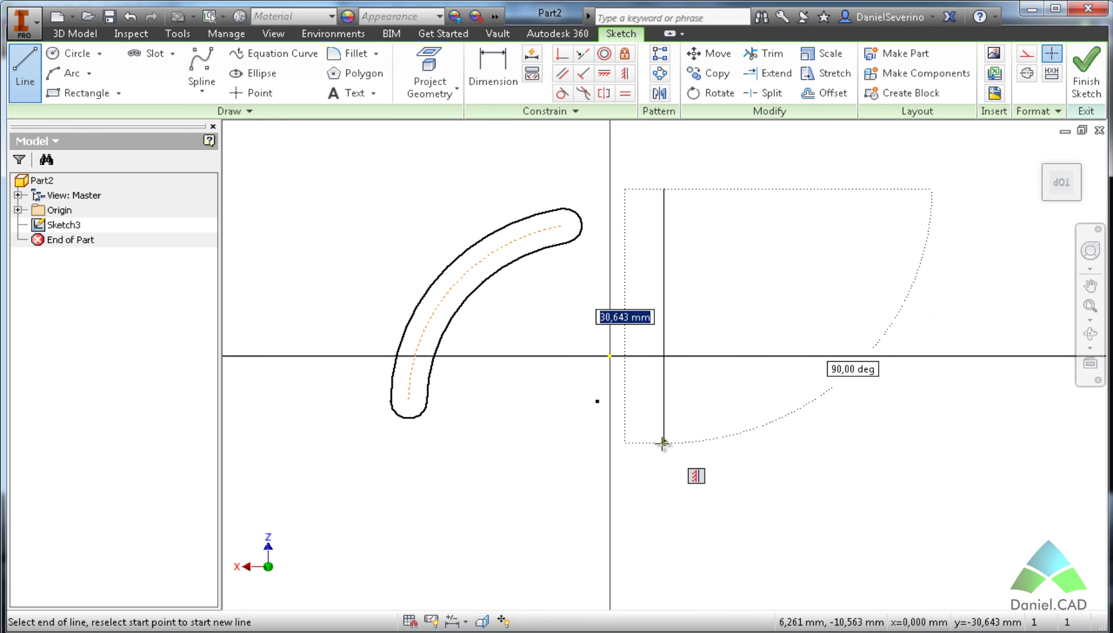
{"action": "left_click", "coordinate": [662, 443]}
{"action": "key", "text": "Escape"}
- Finish the sketch and revolve the arc slot profile a full turn around the vertical line
{"action": "scroll", "coordinate": [767, 281], "scroll_direction": "down", "scroll_amount": 3}
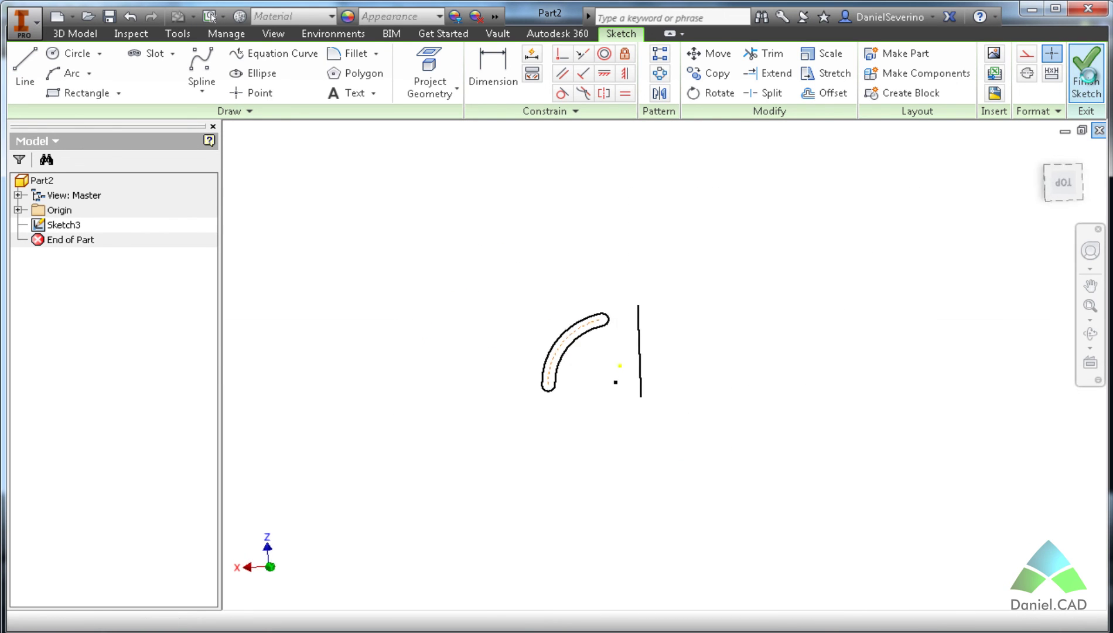
{"action": "left_click", "coordinate": [1086, 75]}
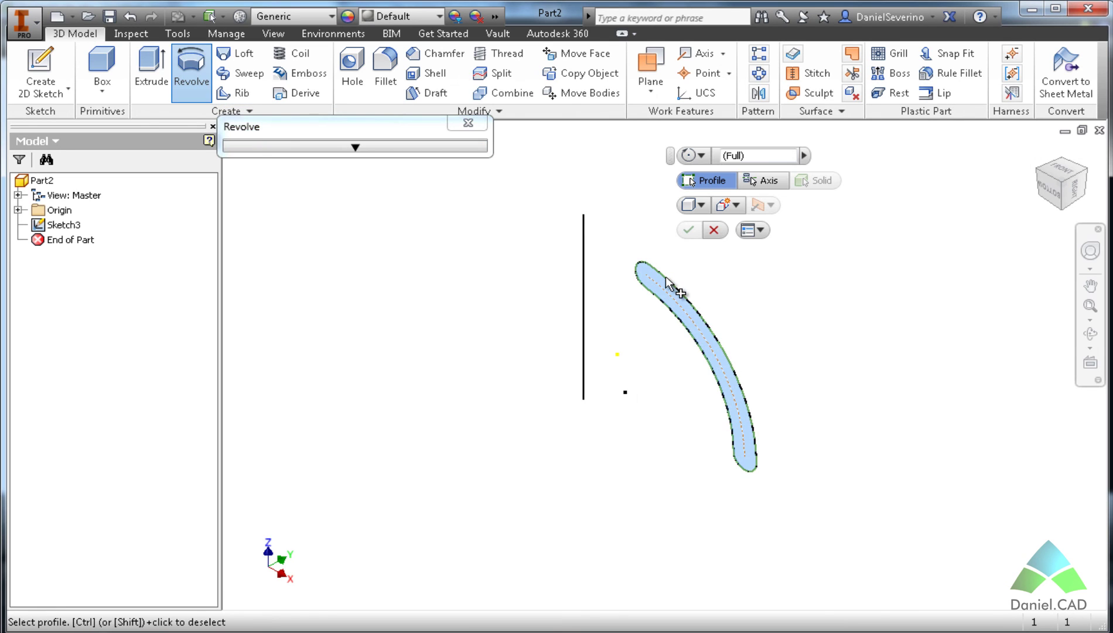
{"action": "left_click", "coordinate": [583, 255]}
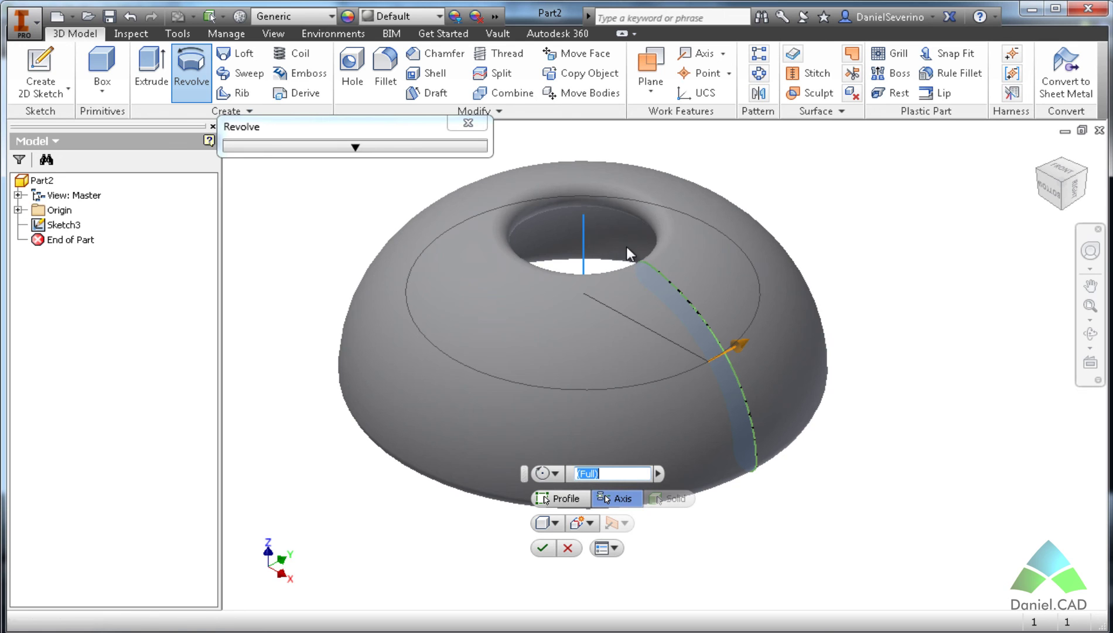
{"action": "left_click", "coordinate": [543, 547]}
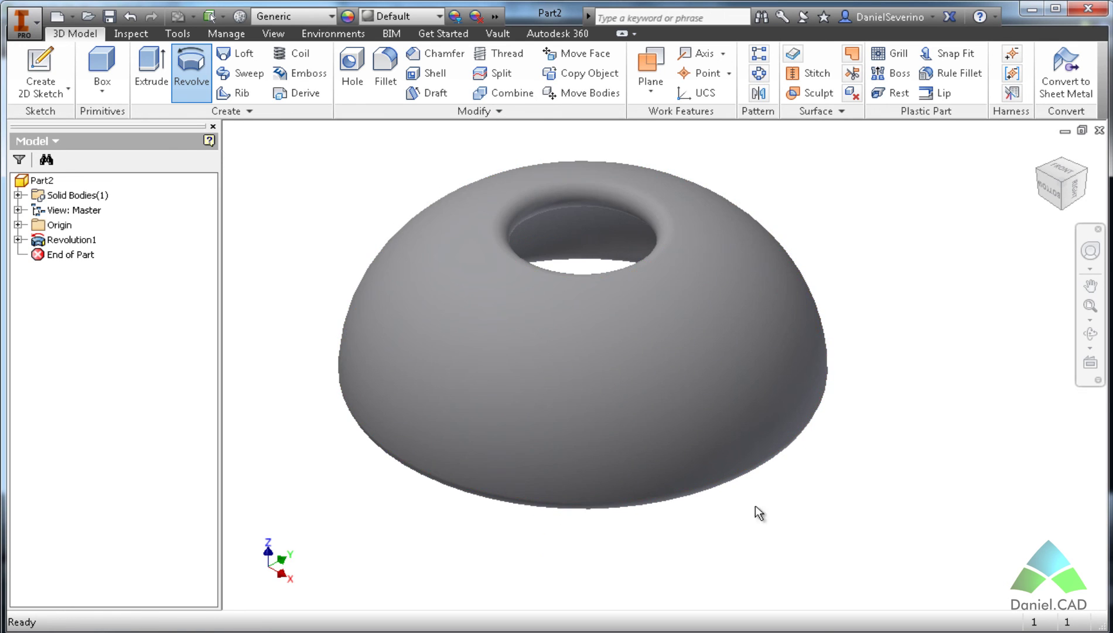
{"action": "middle_click_drag", "start_coordinate": [755, 513], "coordinate": [807, 384], "text": "shift"}
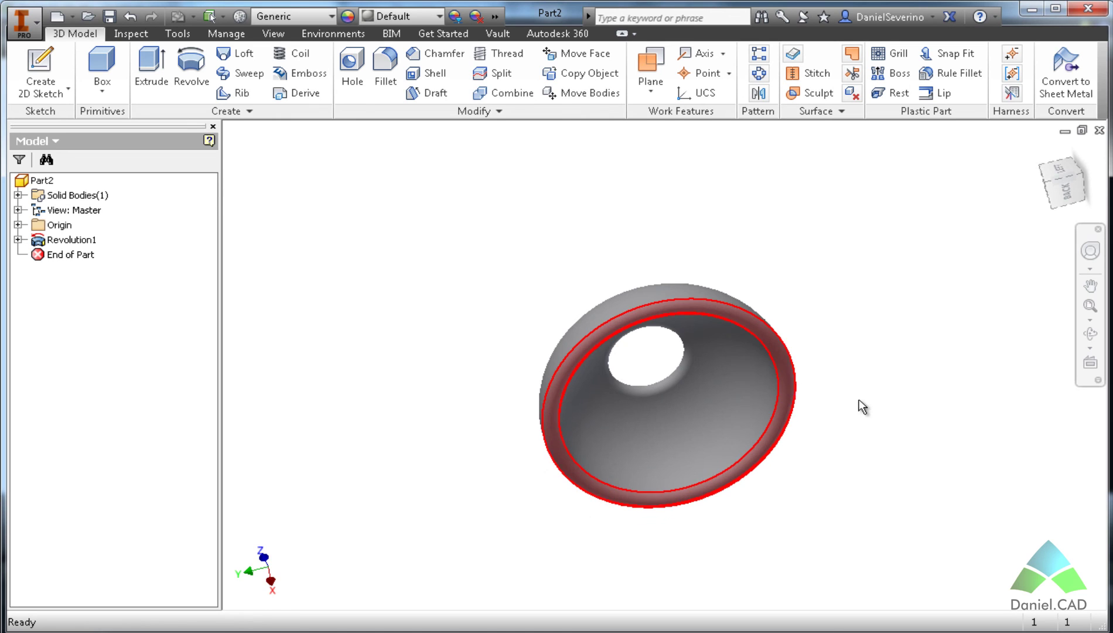
{"action": "middle_click_drag", "start_coordinate": [859, 405], "coordinate": [923, 454], "text": "shift"}
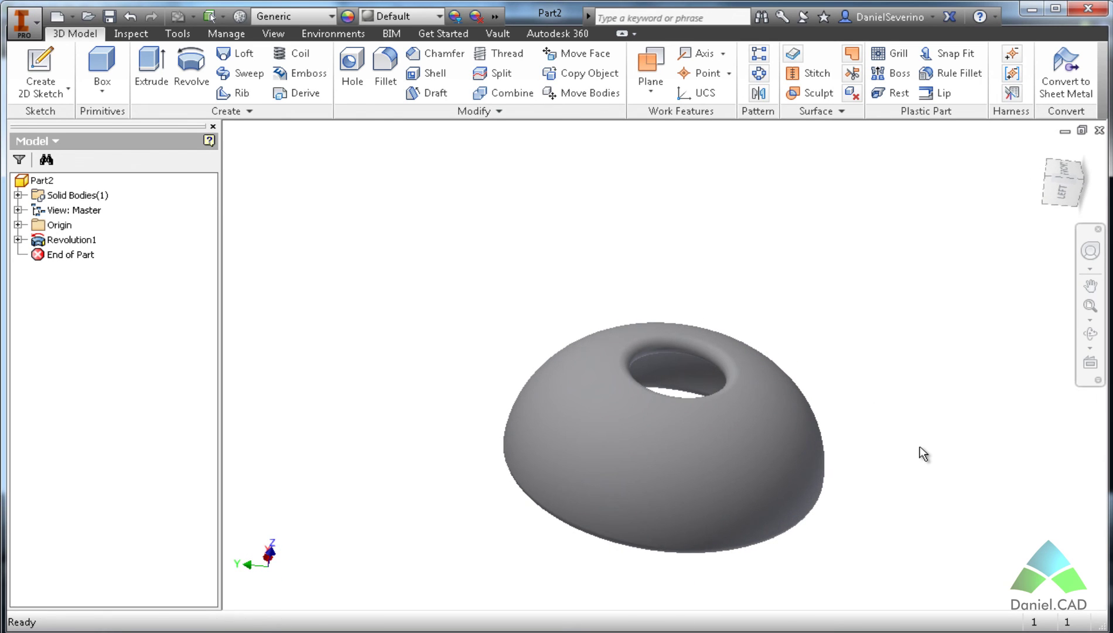
{"action": "key", "text": "F6"}
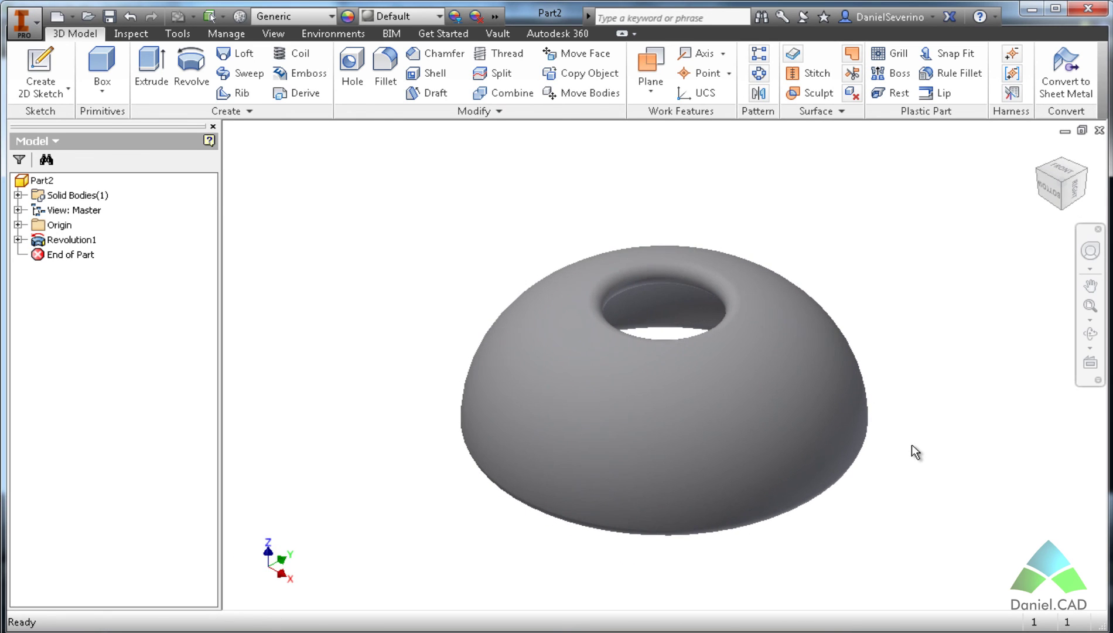